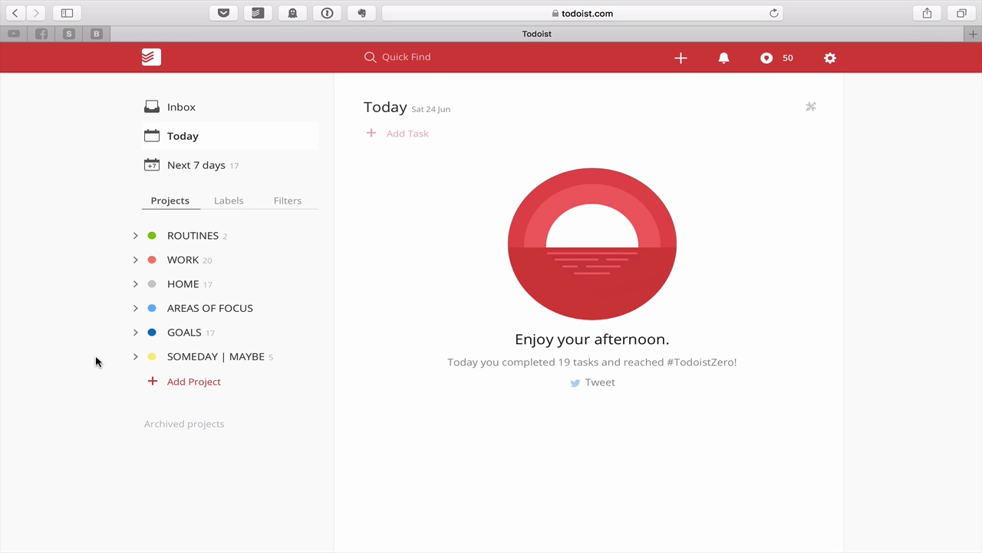
# Step: Expand the ROUTINES project and move the "Update sales report" task from DAILY to WEEKLY
pyautogui.click(136, 238)
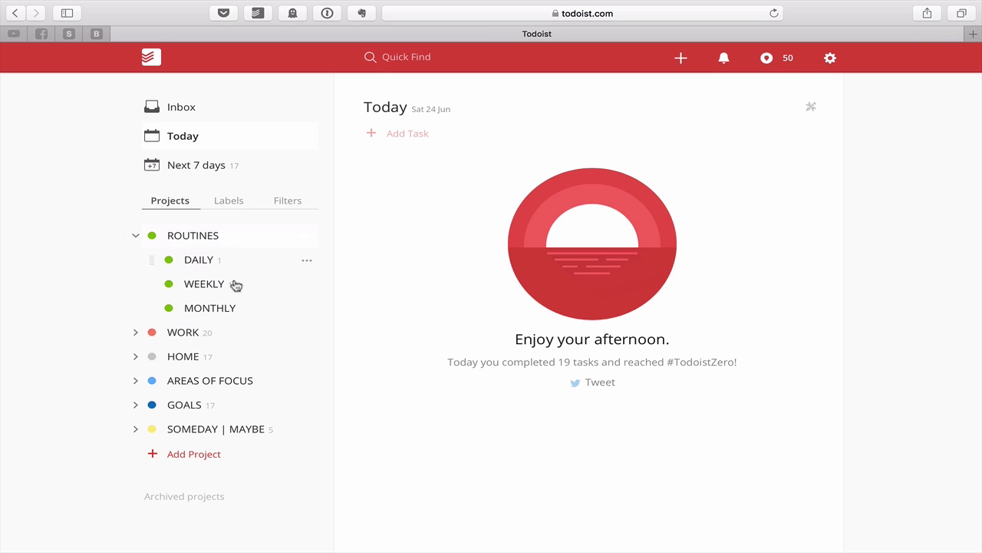
pyautogui.click(197, 259)
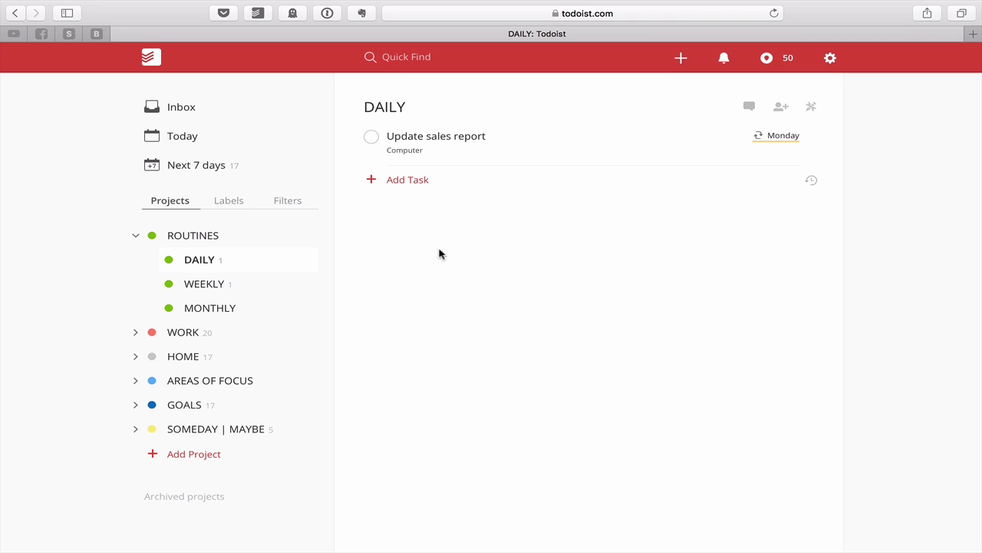
pyautogui.moveTo(352, 138); pyautogui.dragTo(252, 279)
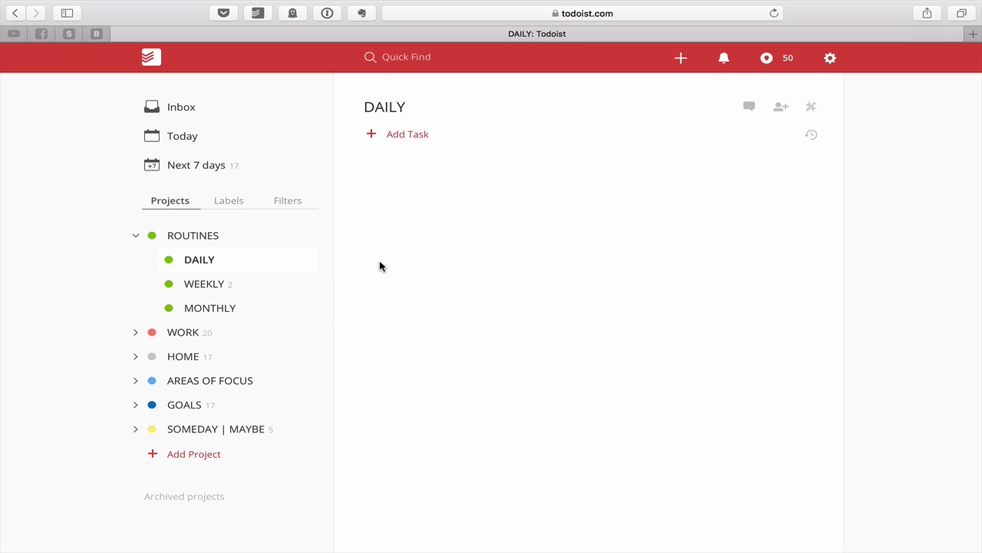
# Step: Add the task "Update sales report figures" to DAILY with the Computer label and the recurring schedule "Ev day"
pyautogui.click(409, 138)
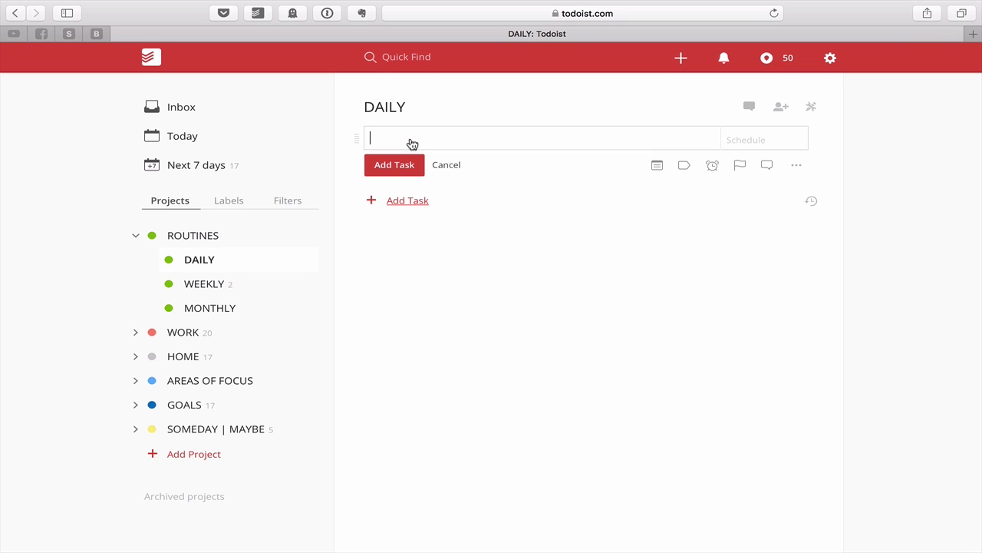
pyautogui.write('Update sales report ')
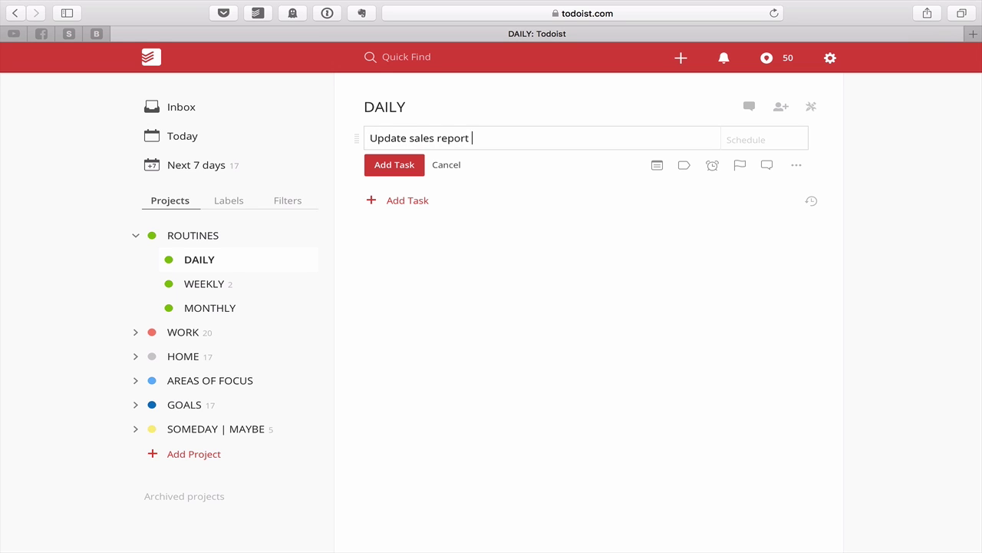
pyautogui.write('figures @')
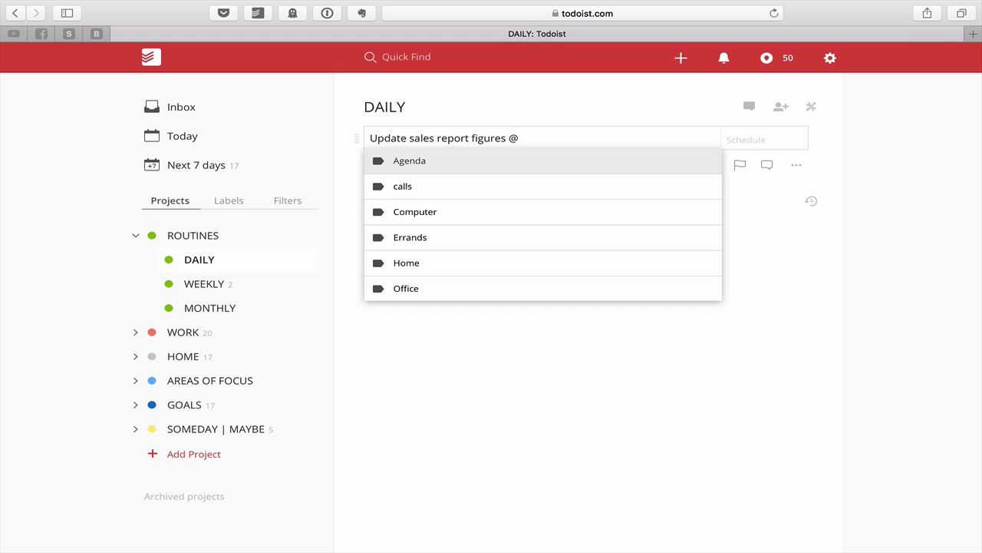
pyautogui.write('com')
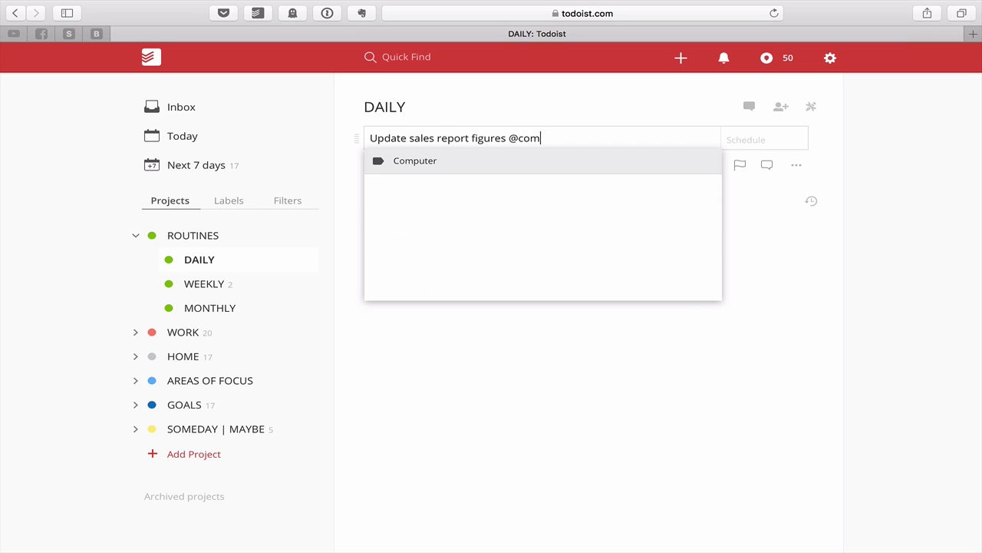
pyautogui.press('Return')
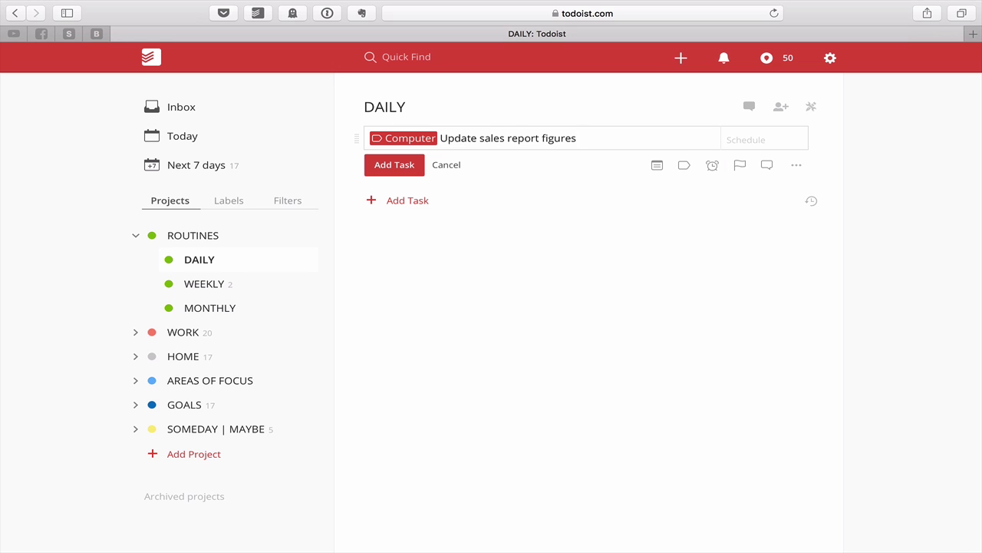
pyautogui.write('Ev day')
pyautogui.press('Return')
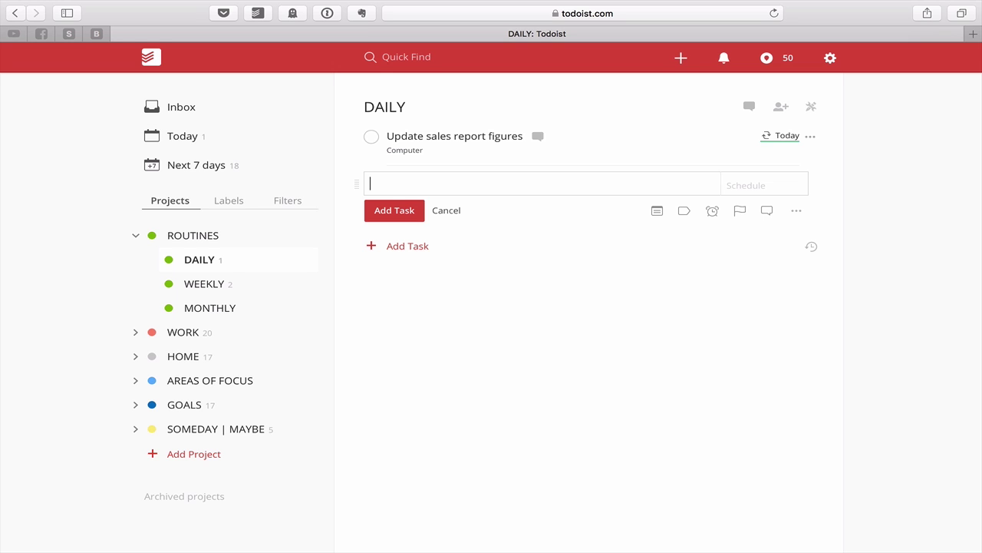
pyautogui.click(446, 211)
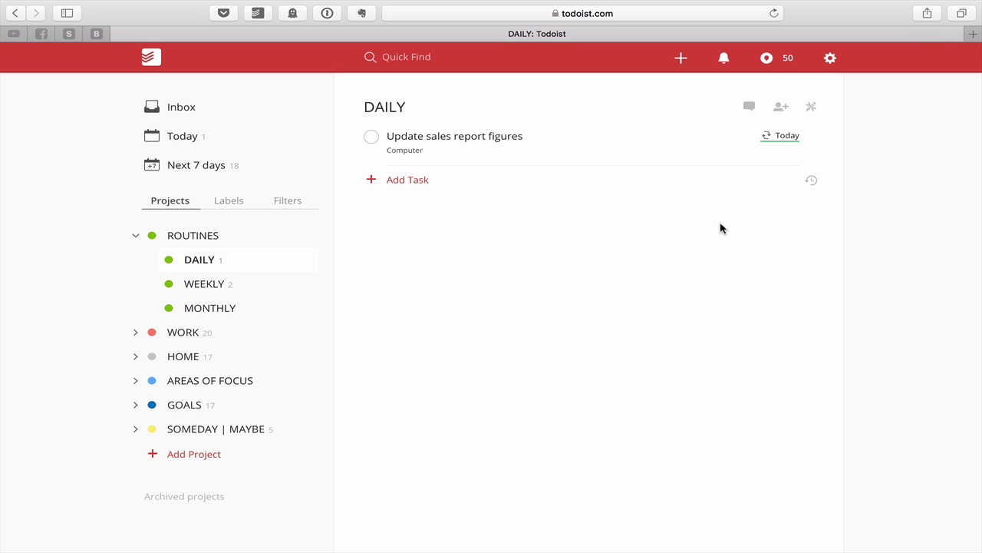
# Step: Complete today's occurrence of the "Update sales report figures" task in the DAILY project
pyautogui.moveTo(359, 140); pyautogui.dragTo(363, 141)
pyautogui.click(373, 138)
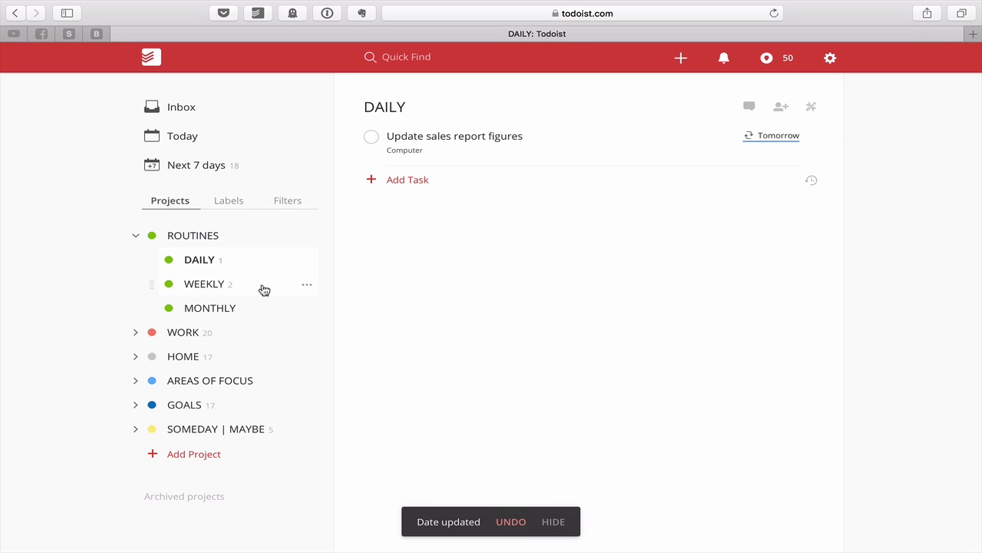
# Step: Review the tasks in the WEEKLY and MONTHLY projects and in the combined ROUTINES project
pyautogui.click(203, 286)
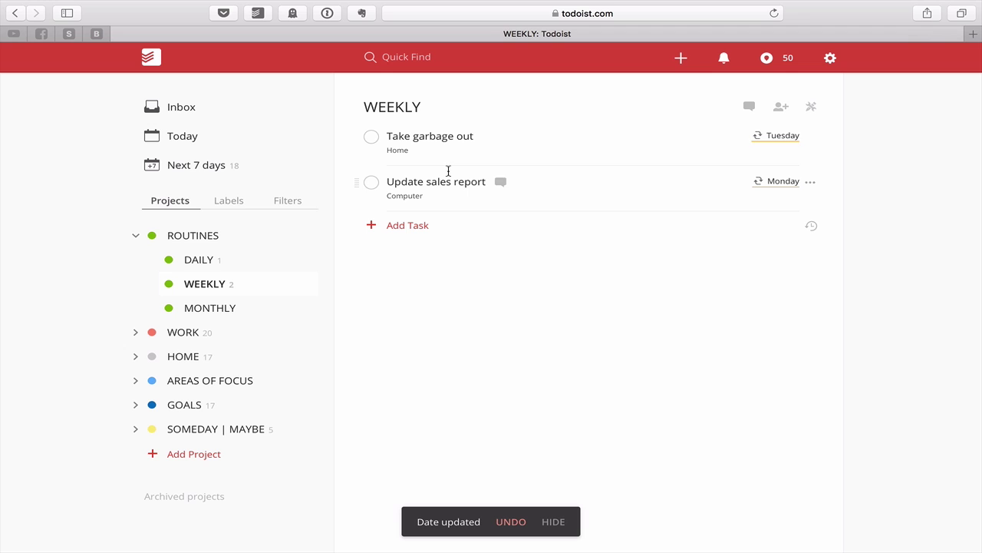
pyautogui.click(194, 307)
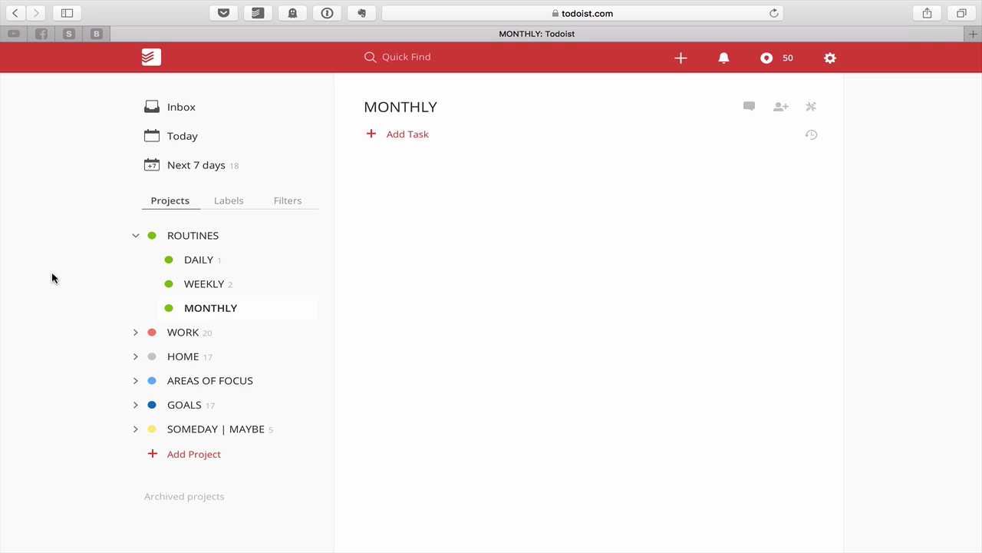
pyautogui.click(135, 236)
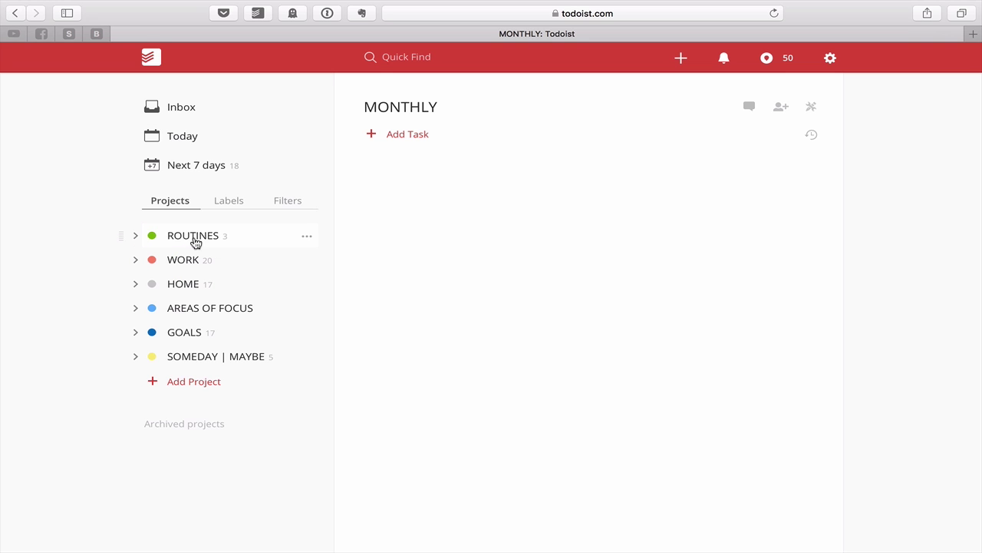
pyautogui.click(134, 236)
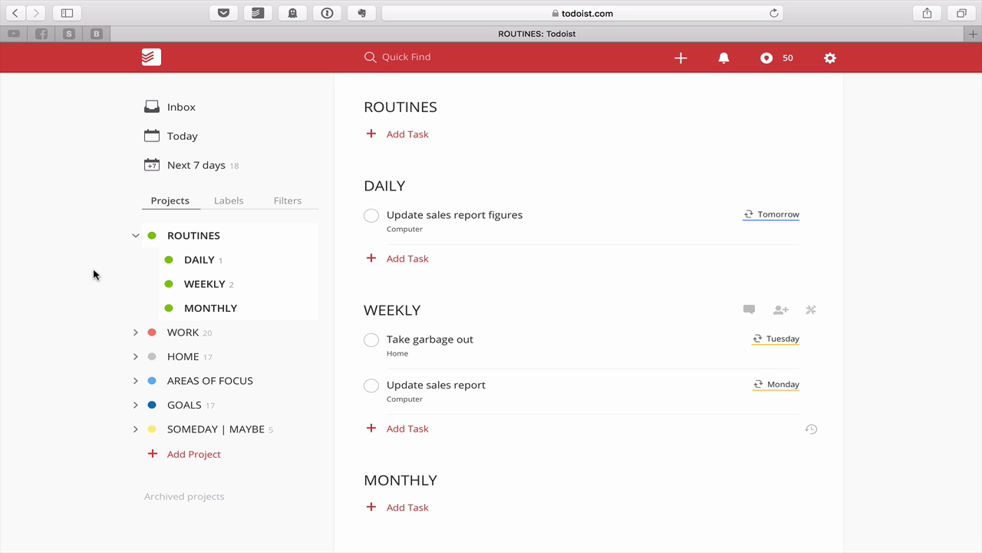
pyautogui.click(135, 235)
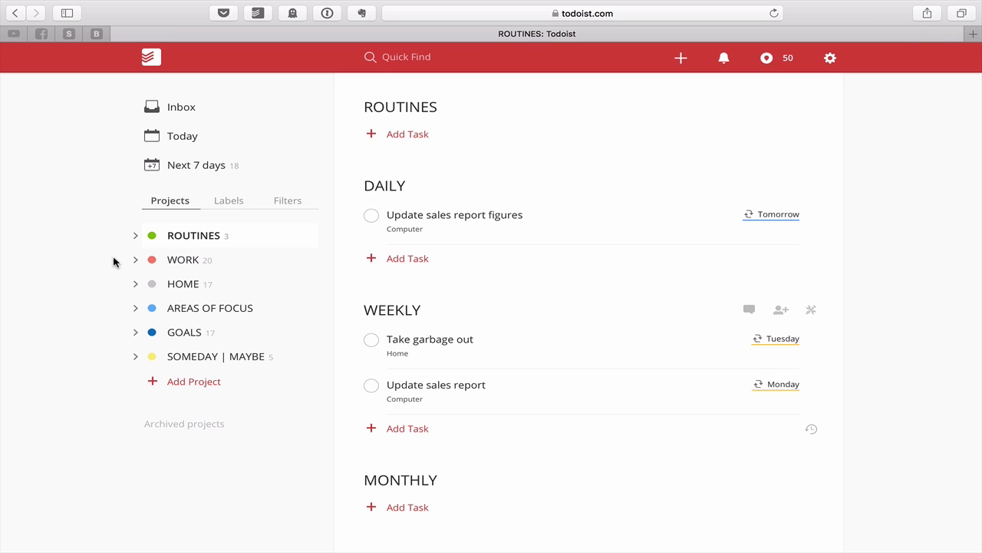
# Step: Create a project named "Another work project" and nest it inside WORK below New Desk Purchase
pyautogui.click(135, 261)
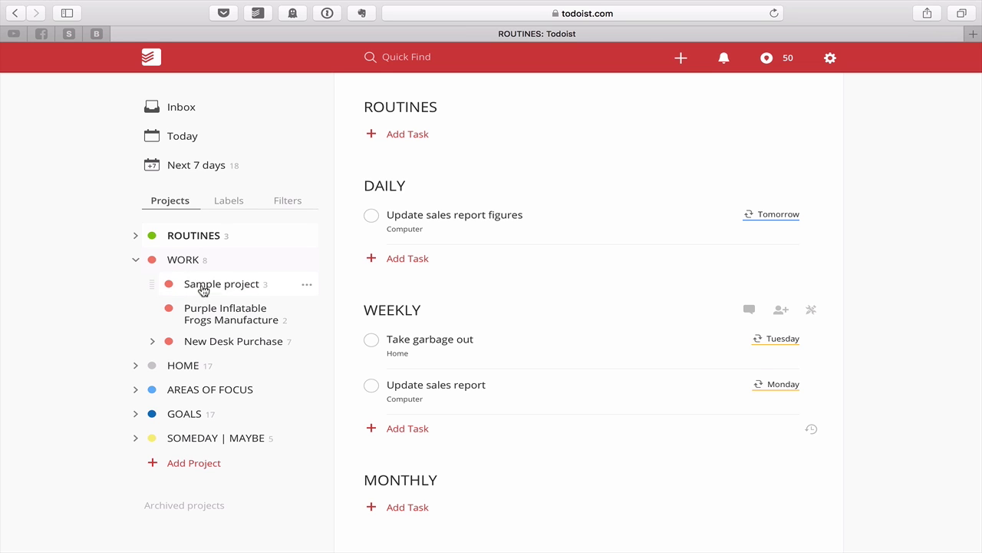
pyautogui.click(196, 464)
pyautogui.write('Another work project')
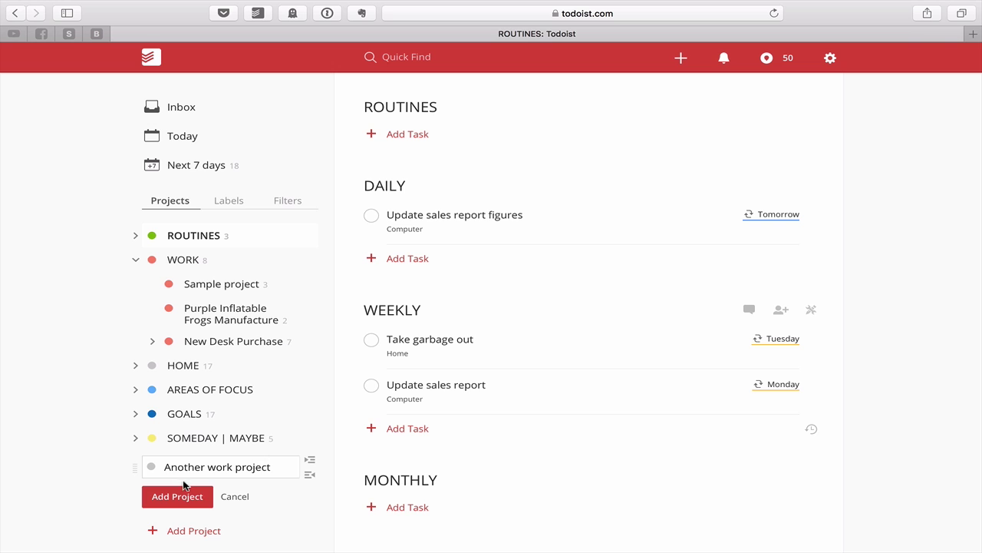
pyautogui.click(151, 497)
pyautogui.moveTo(133, 463); pyautogui.dragTo(146, 358)
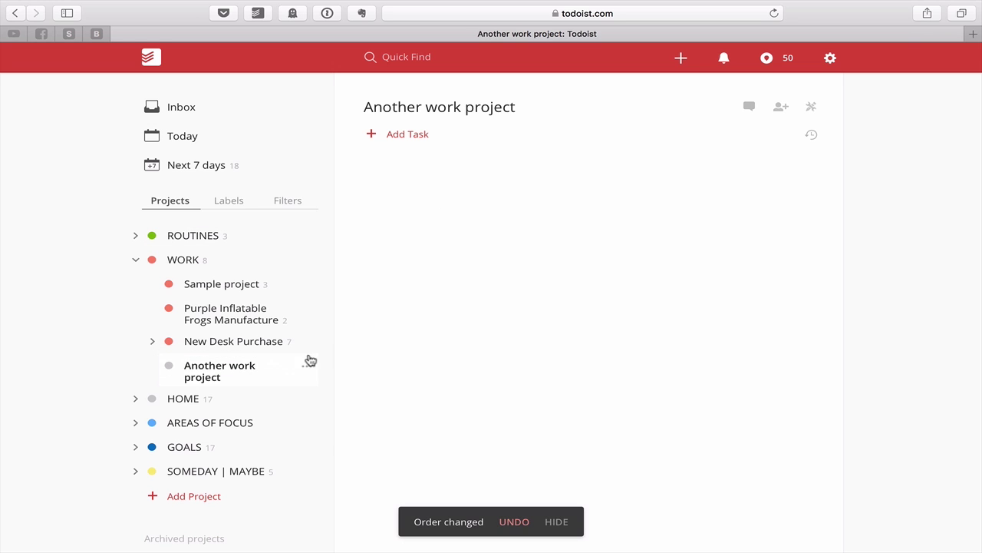
# Step: Delete "Another work project" from the WORK project
pyautogui.click(136, 260)
pyautogui.click(136, 260)
pyautogui.click(308, 370)
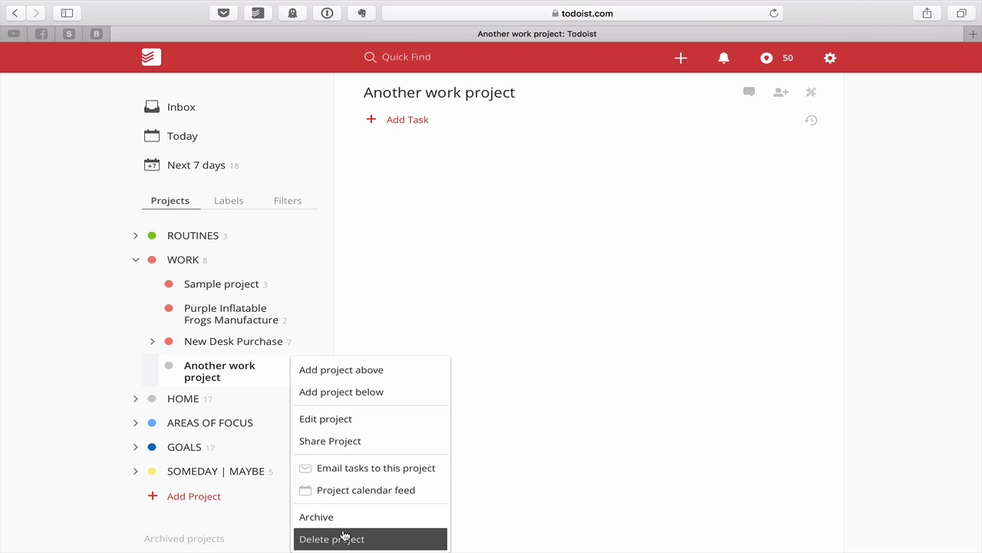
pyautogui.click(467, 309)
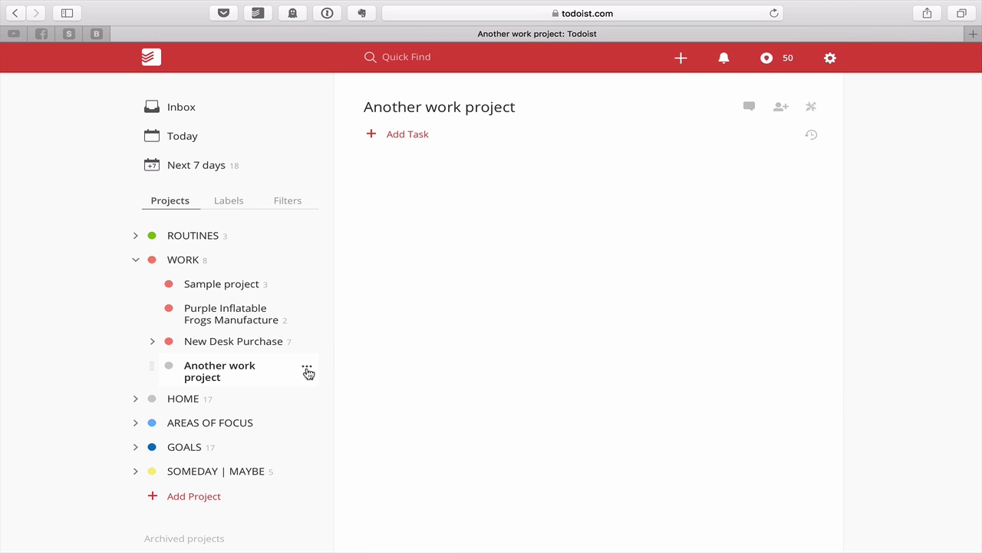
pyautogui.click(307, 370)
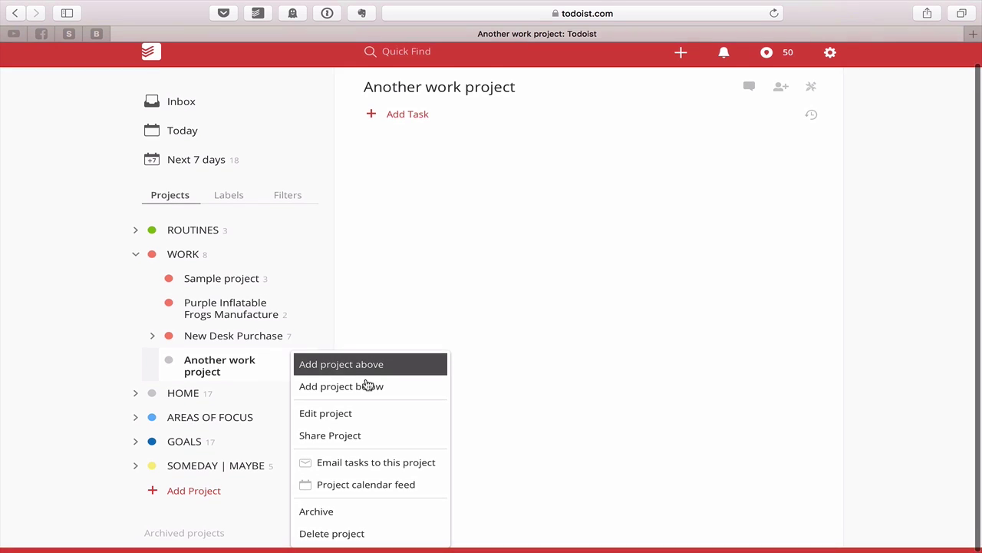
pyautogui.scroll(1, 367, 453)
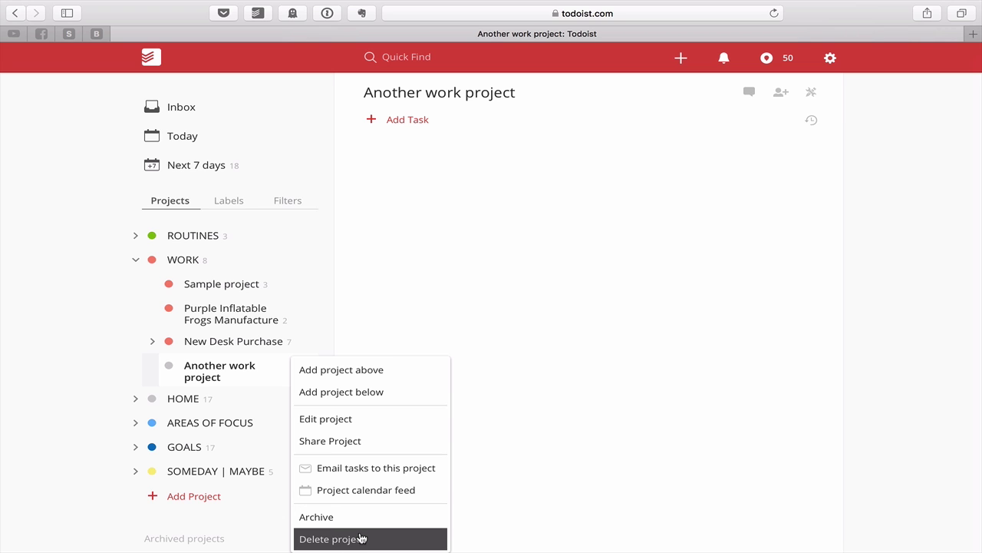
pyautogui.click(360, 539)
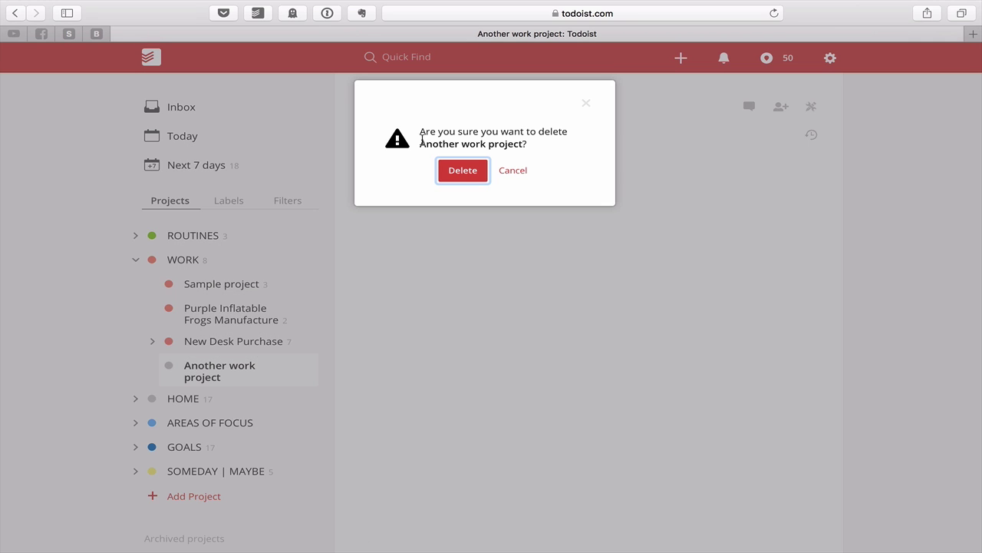
pyautogui.press('Return')
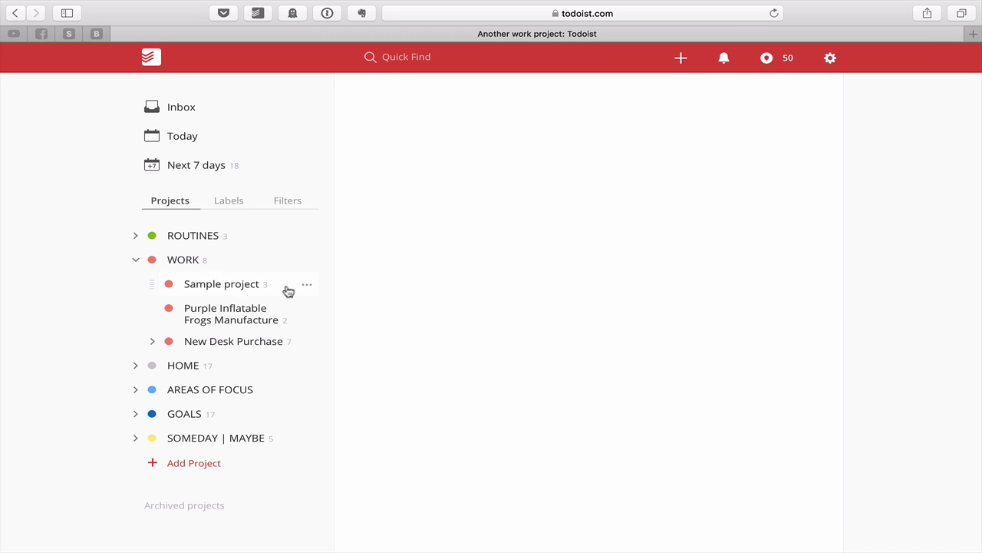
pyautogui.click(307, 284)
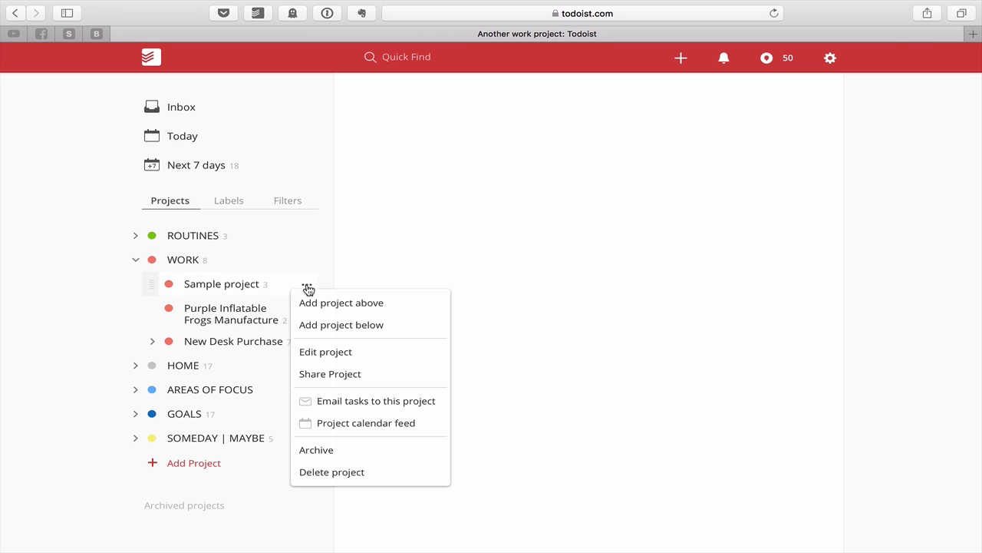
pyautogui.click(374, 324)
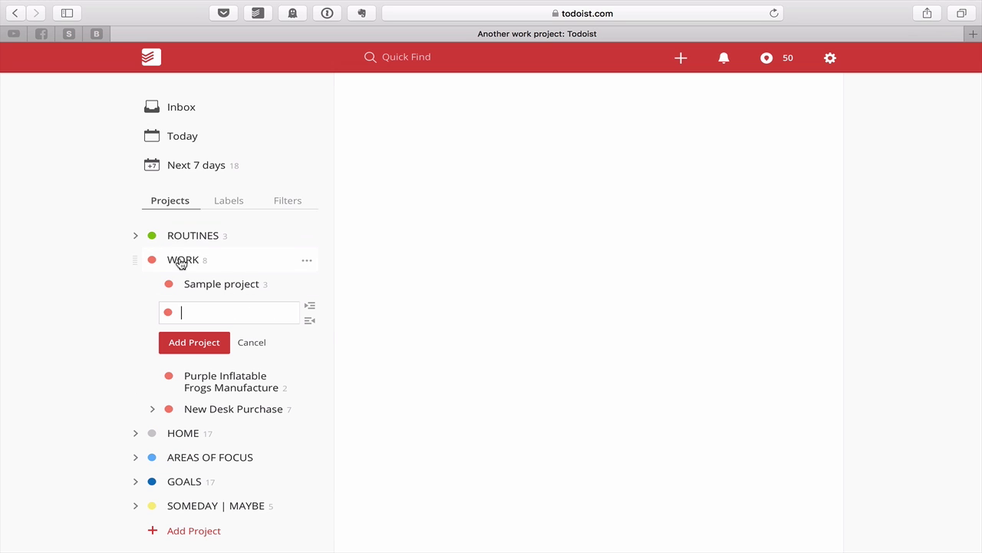
pyautogui.click(253, 342)
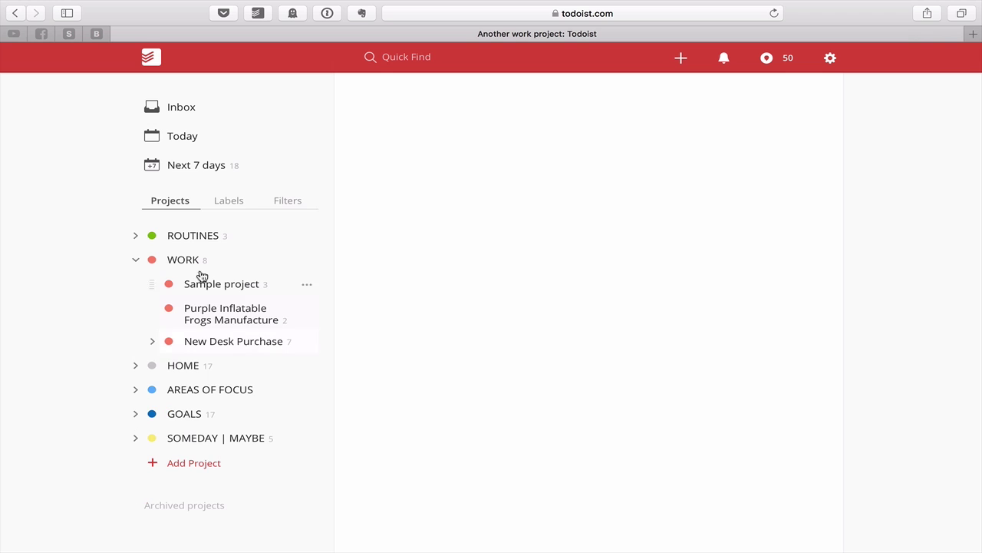
pyautogui.click(307, 265)
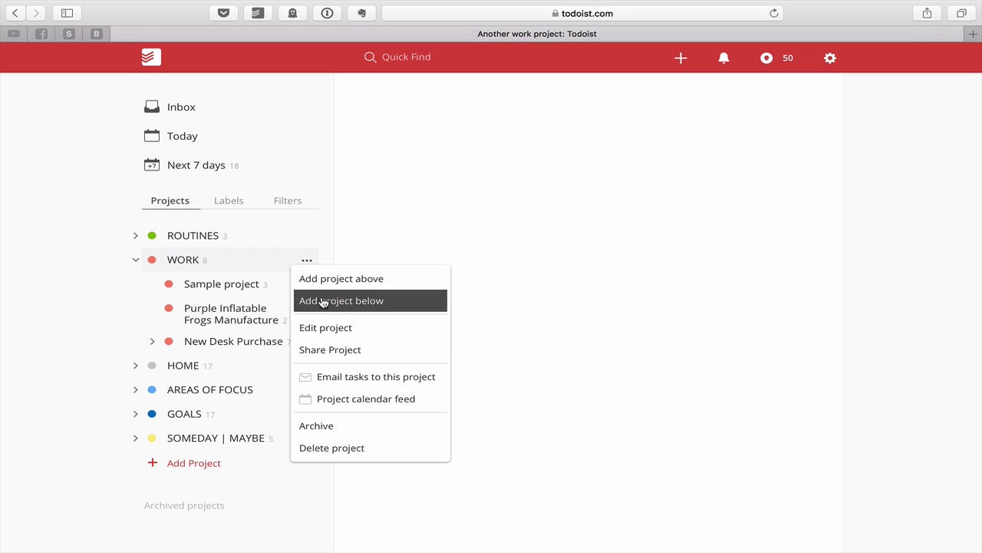
pyautogui.click(323, 302)
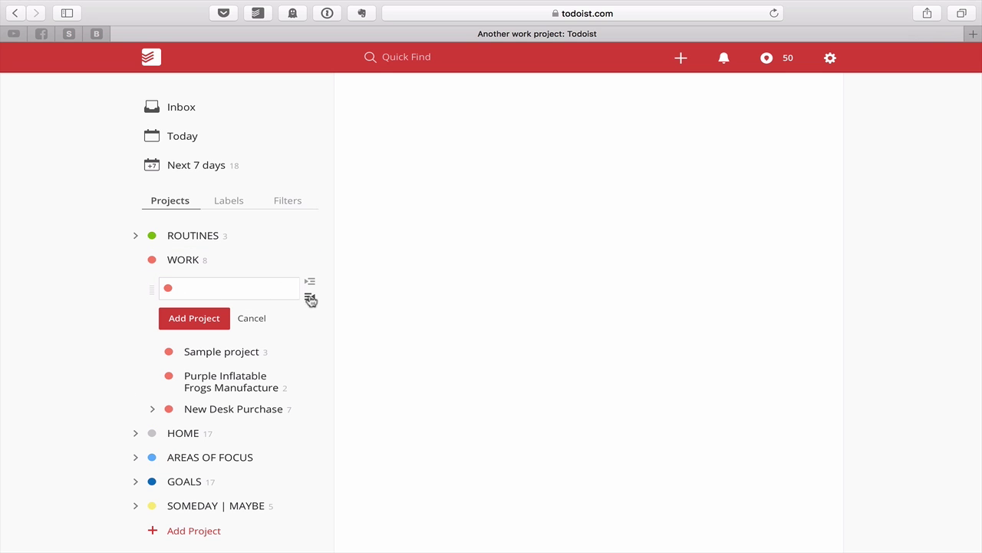
pyautogui.click(258, 321)
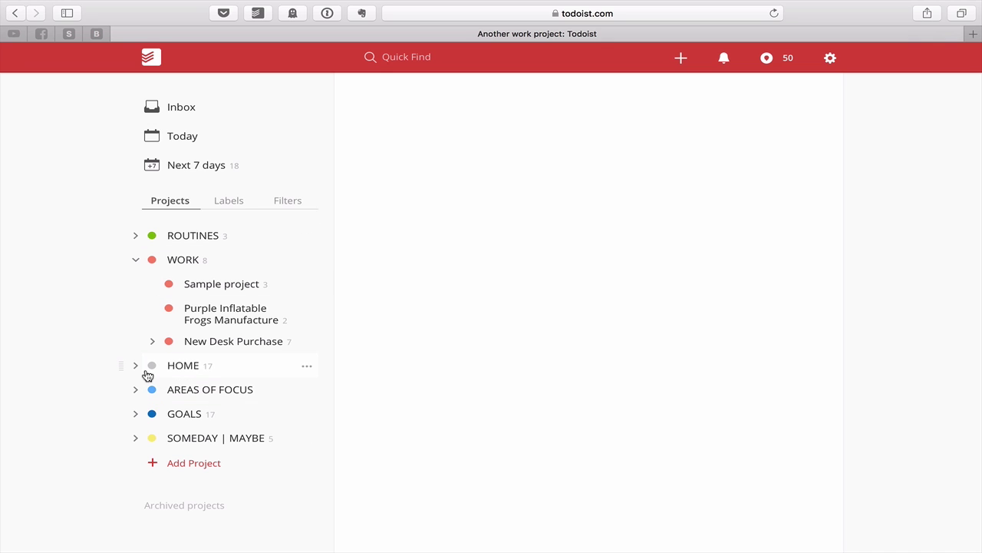
# Step: Add a new top-level project named "ANOTHER FOLDER" at the end of the project list
pyautogui.click(189, 466)
pyautogui.write('AN')
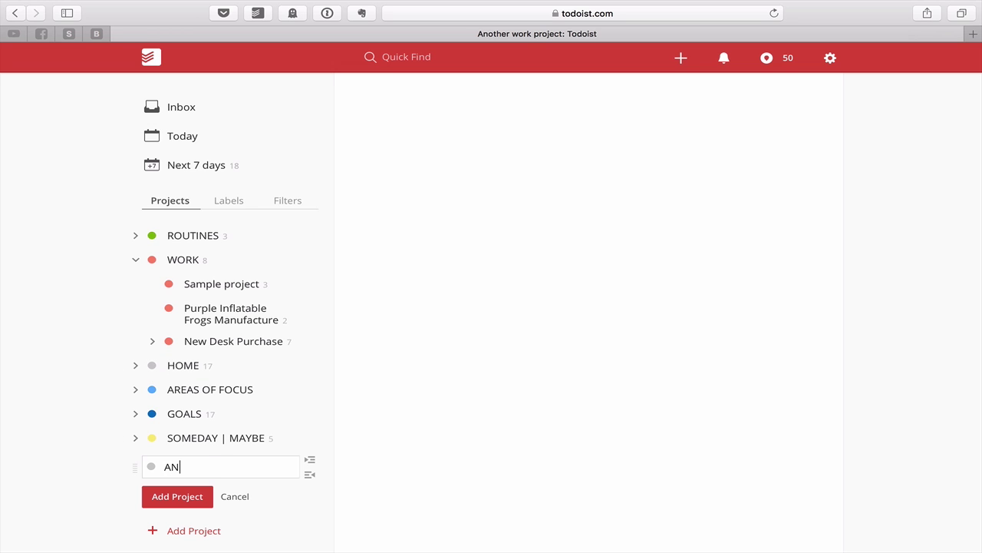
pyautogui.write('OTHER FOLDER')
pyautogui.click(157, 496)
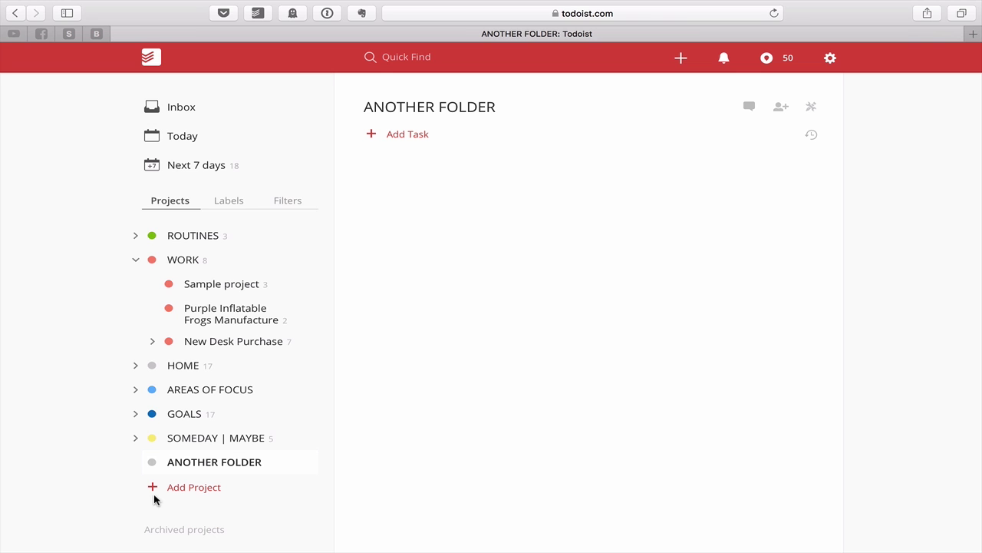
# Step: Collapse the WORK project and delete the top-level project "ANOTHER FOLDER"
pyautogui.click(135, 259)
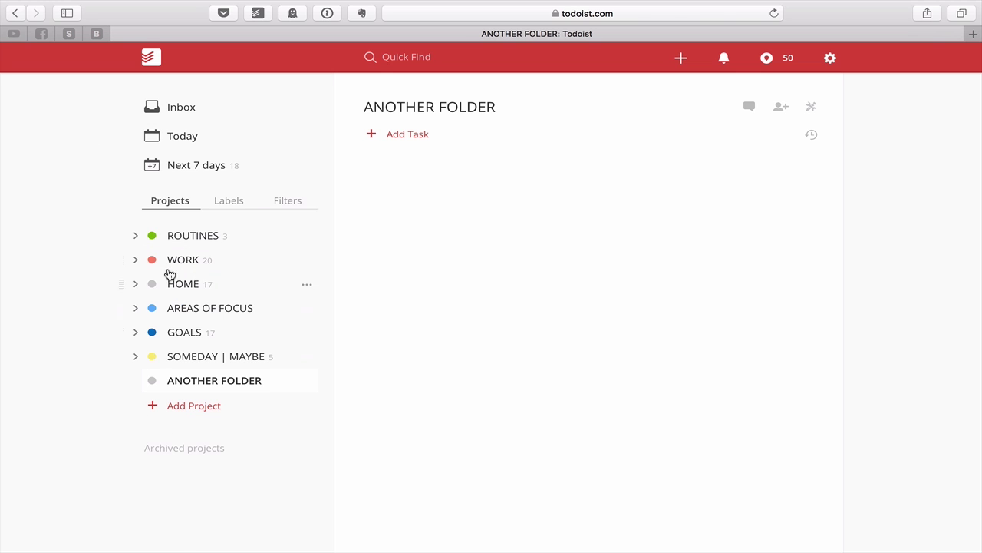
pyautogui.click(308, 384)
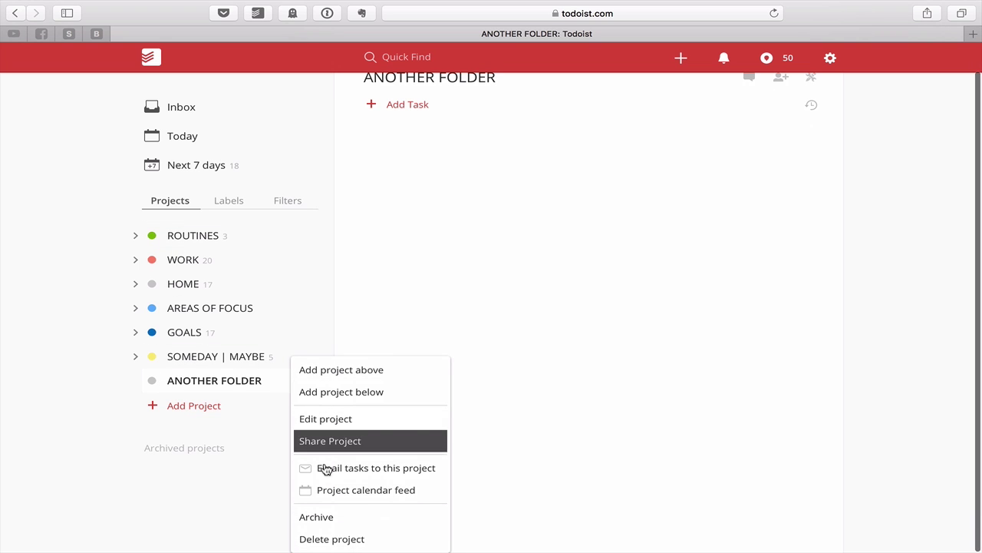
pyautogui.click(330, 539)
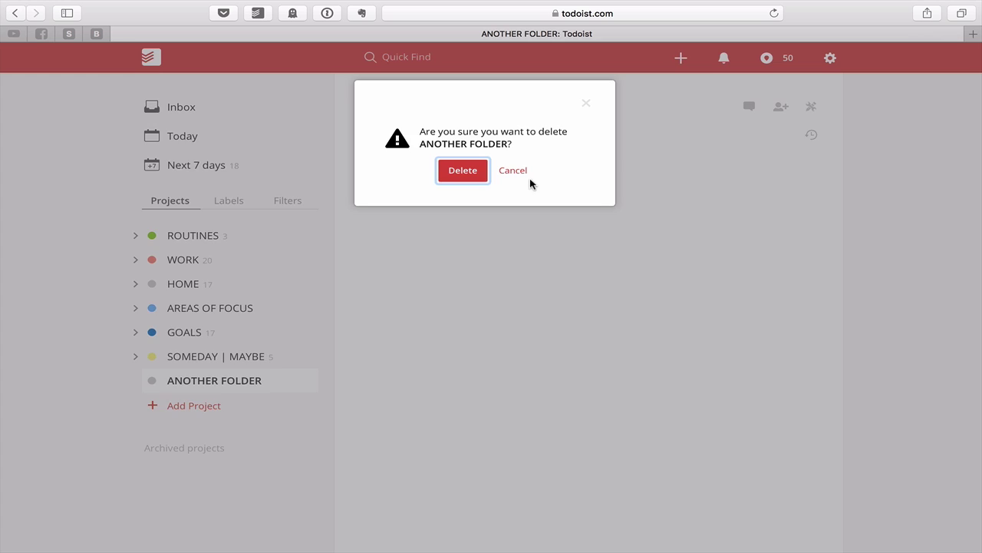
pyautogui.press('Return')
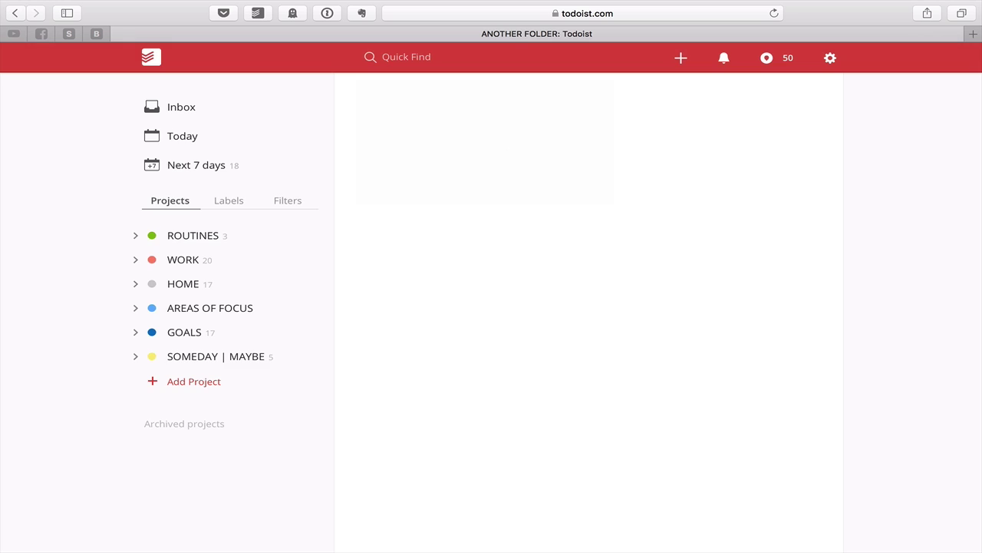
# Step: Review the sub-projects of HOME, examining the task sections in 2017 Annual Summer Holiday and the combined HOME project
pyautogui.click(135, 285)
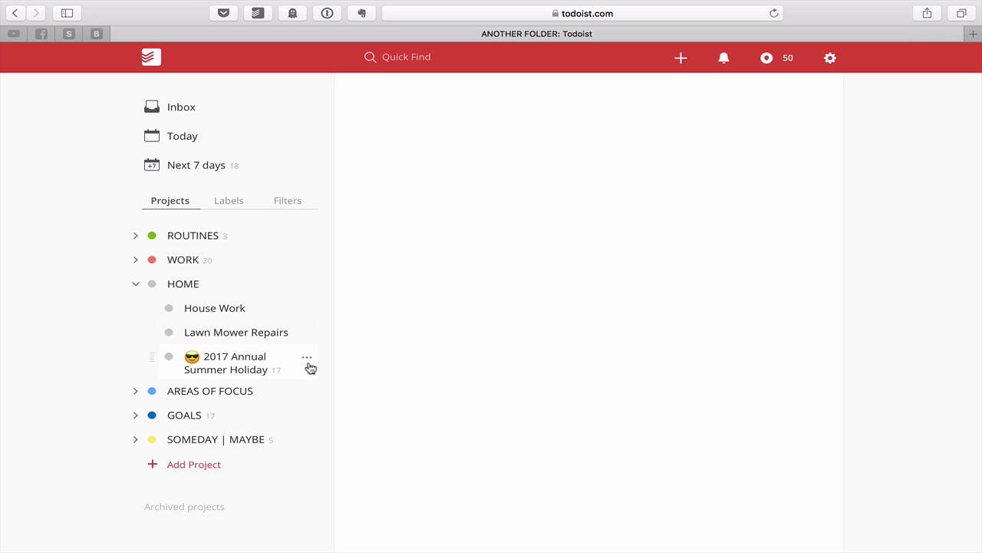
pyautogui.click(217, 364)
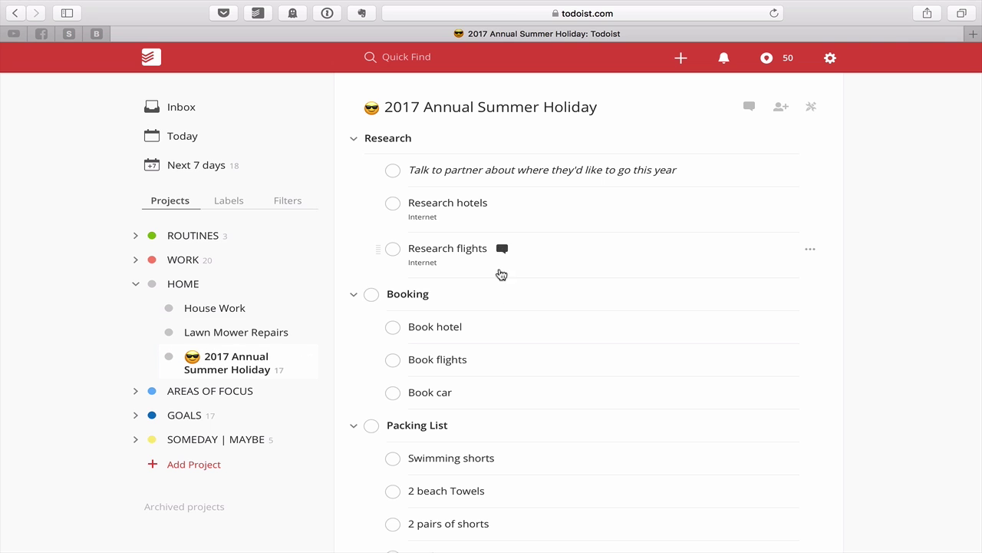
pyautogui.scroll(-5, 507, 331)
pyautogui.scroll(4, 507, 331)
pyautogui.scroll(1, 507, 331)
pyautogui.scroll(-5, 507, 331)
pyautogui.scroll(5, 506, 331)
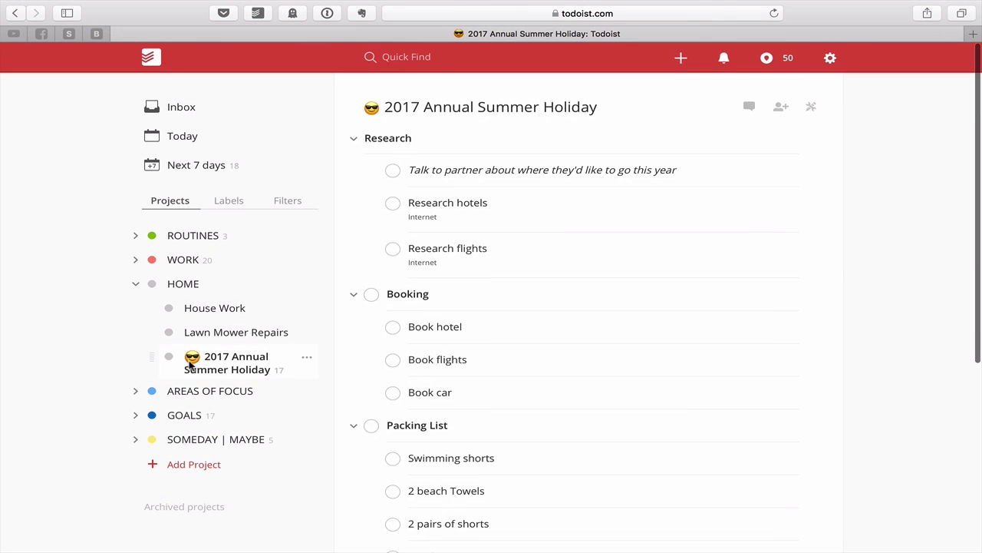
pyautogui.click(135, 290)
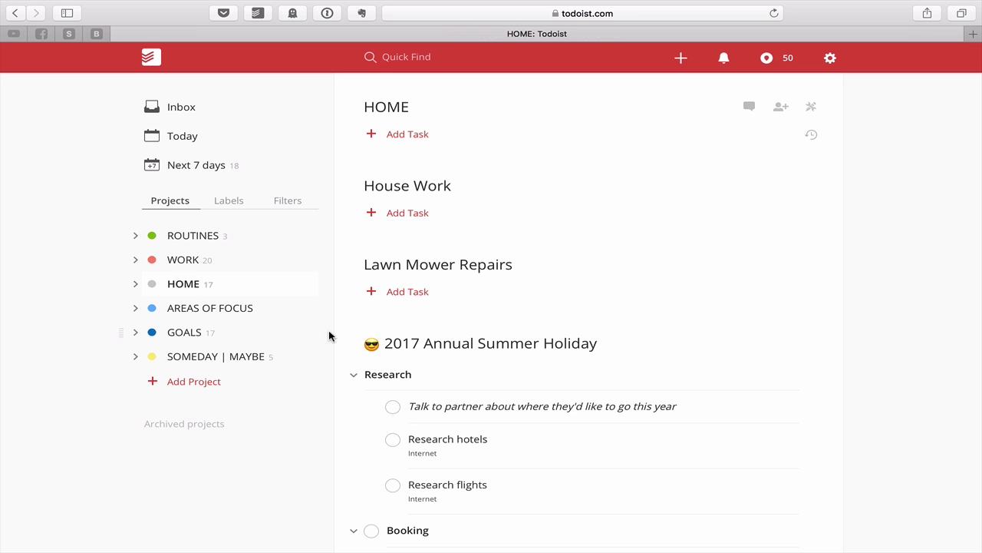
# Step: Review the sub-projects of AREAS OF FOCUS and GOALS, including the tasks in the Career goal and the combined GOALS project
pyautogui.click(133, 310)
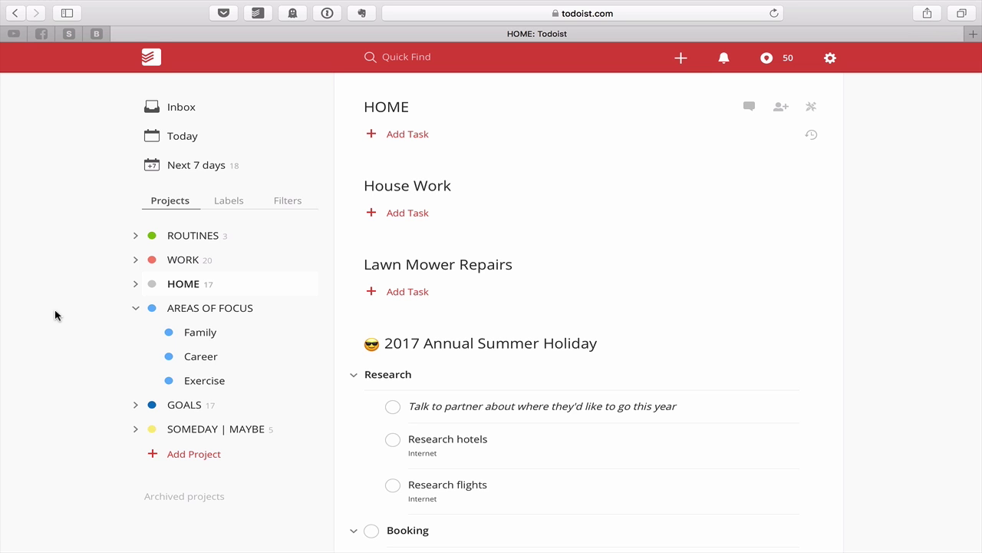
pyautogui.click(207, 310)
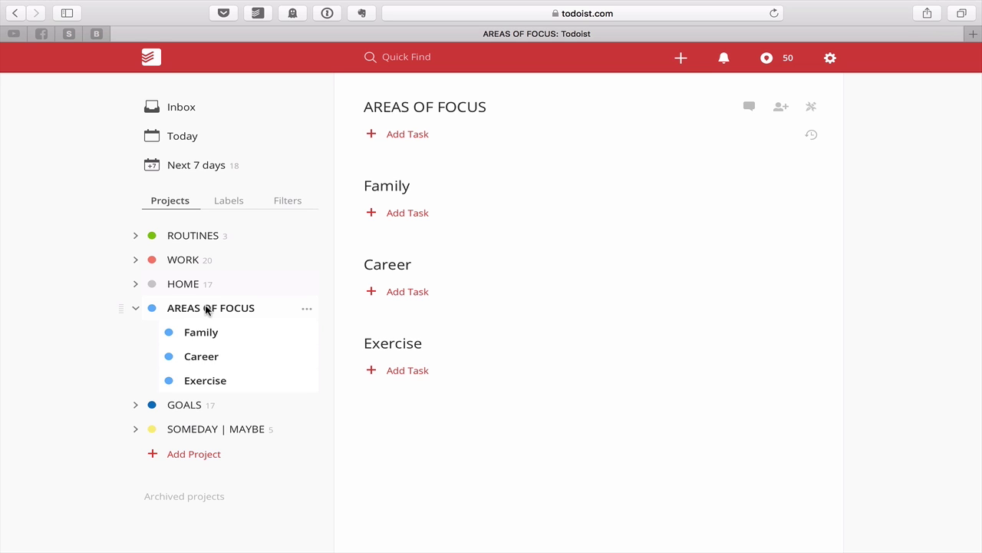
pyautogui.click(135, 310)
pyautogui.click(135, 334)
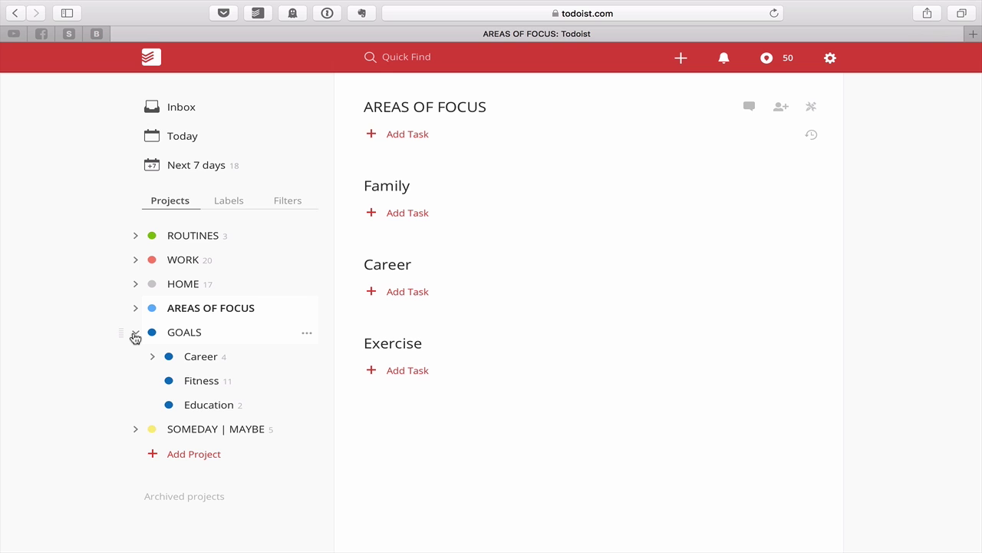
pyautogui.click(213, 358)
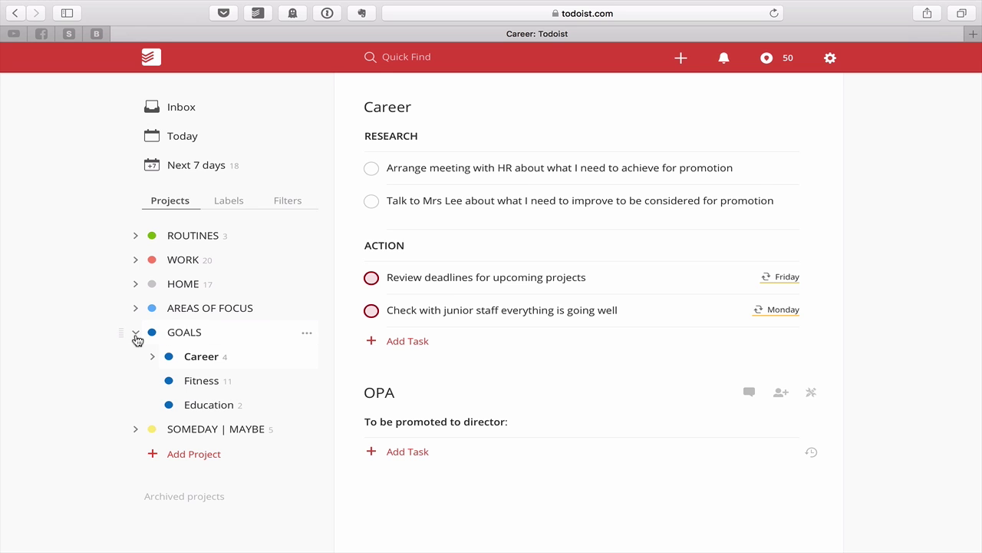
pyautogui.click(176, 335)
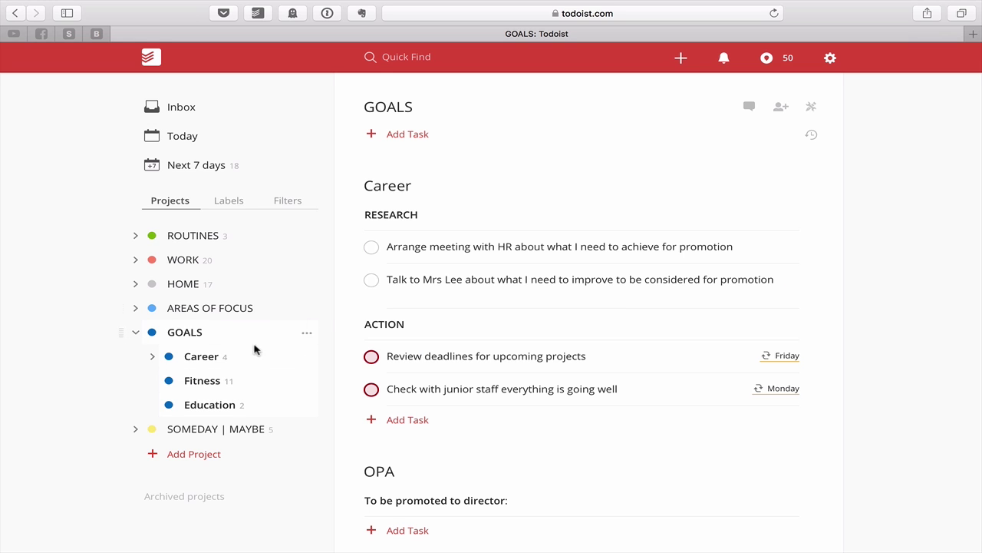
pyautogui.click(136, 335)
pyautogui.click(136, 334)
pyautogui.click(135, 337)
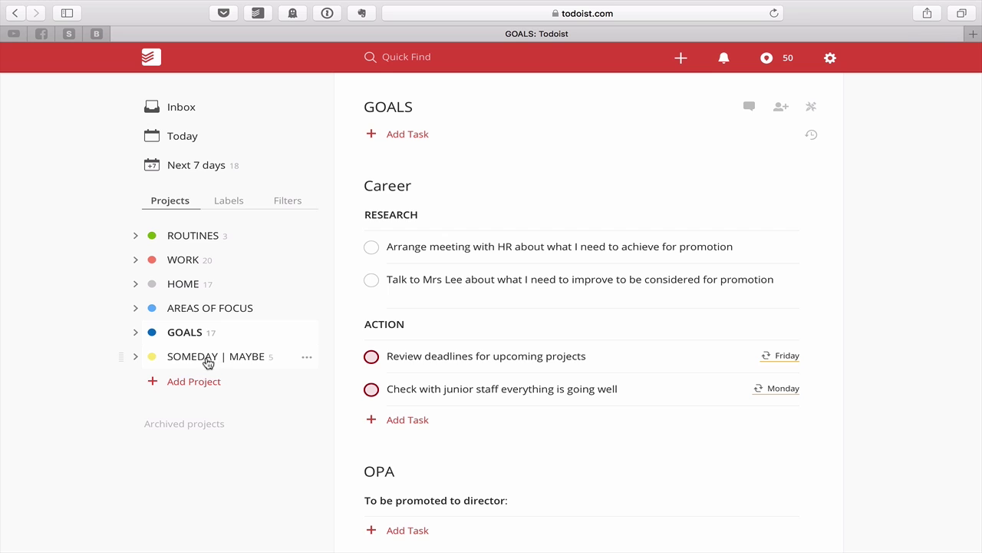
# Step: Add a task "Review Book idea" due in 3 months to "Write a book on History Of The Labour Party" under SOMEDAY | MAYBE
pyautogui.click(182, 362)
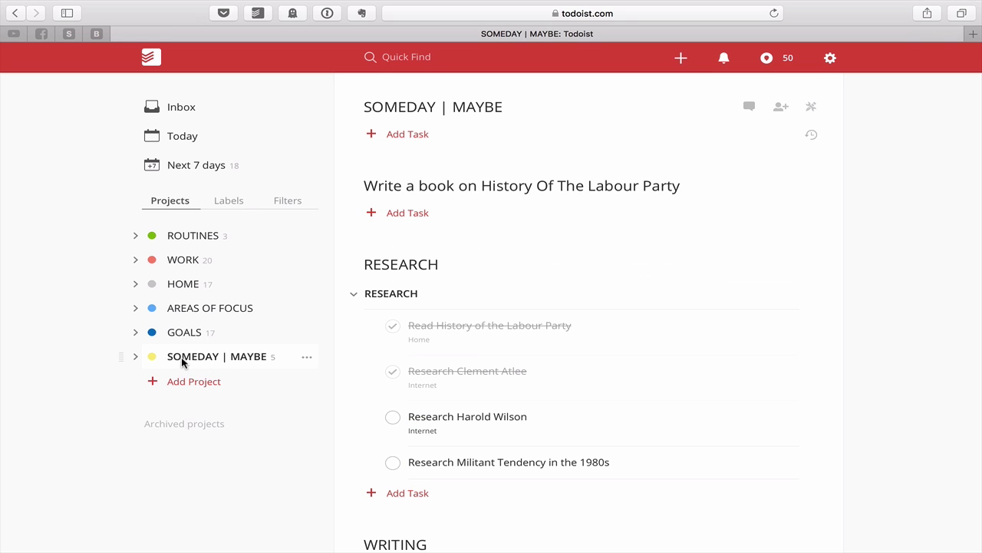
pyautogui.click(136, 358)
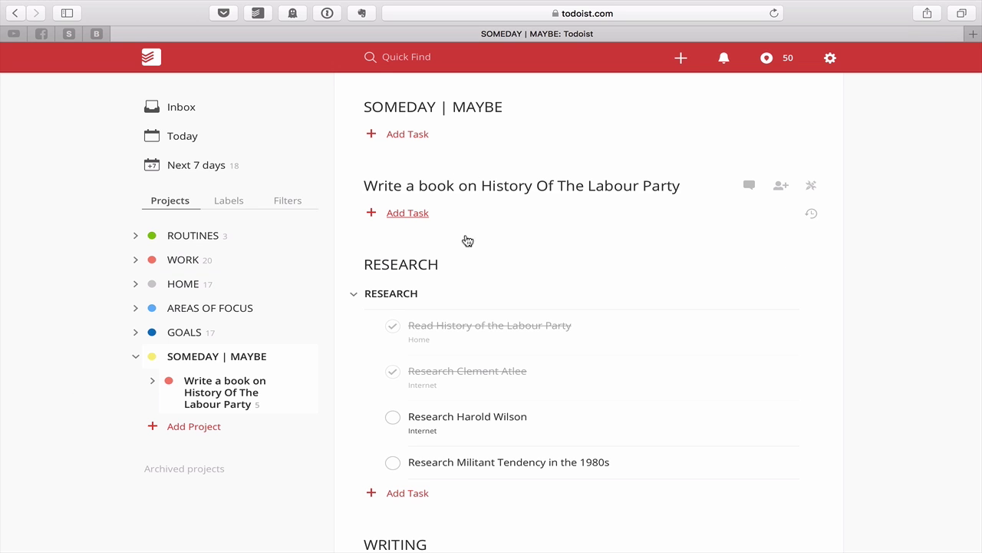
pyautogui.click(148, 384)
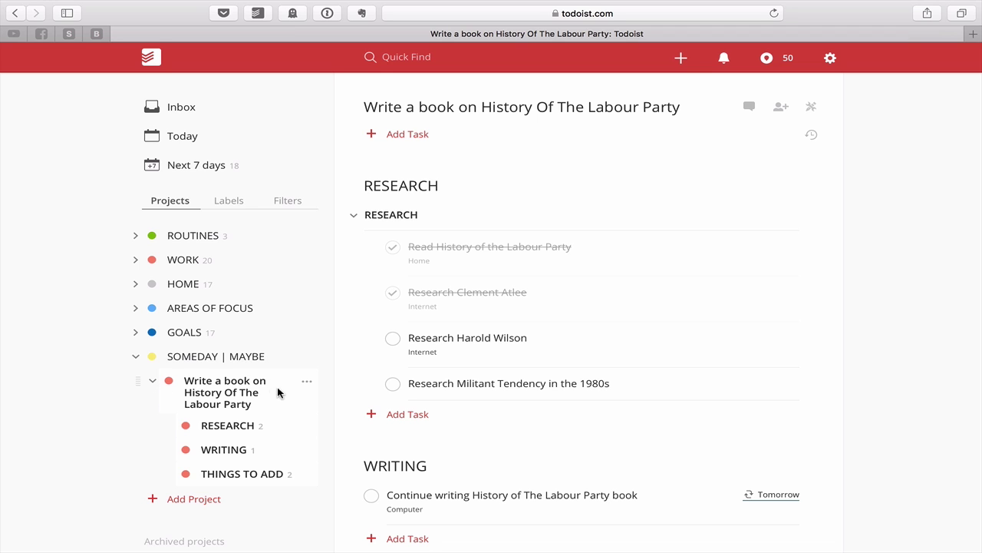
pyautogui.click(409, 135)
pyautogui.write('Re')
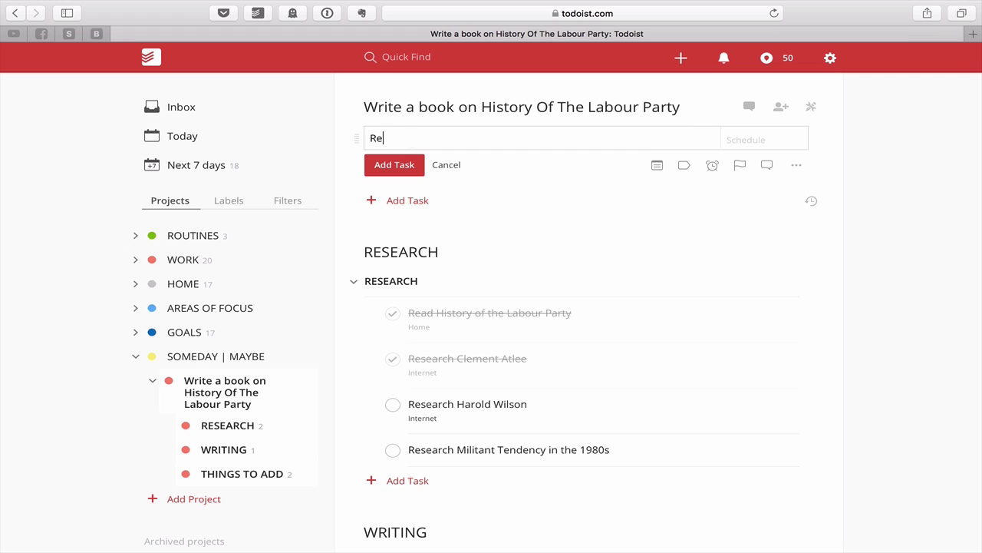
pyautogui.write('view Book idea in 3 months')
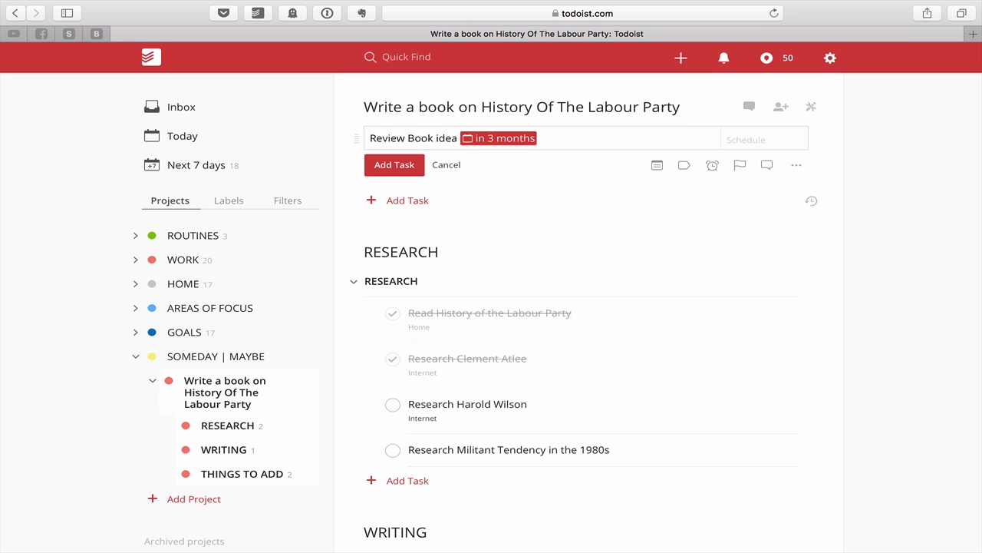
pyautogui.click(399, 163)
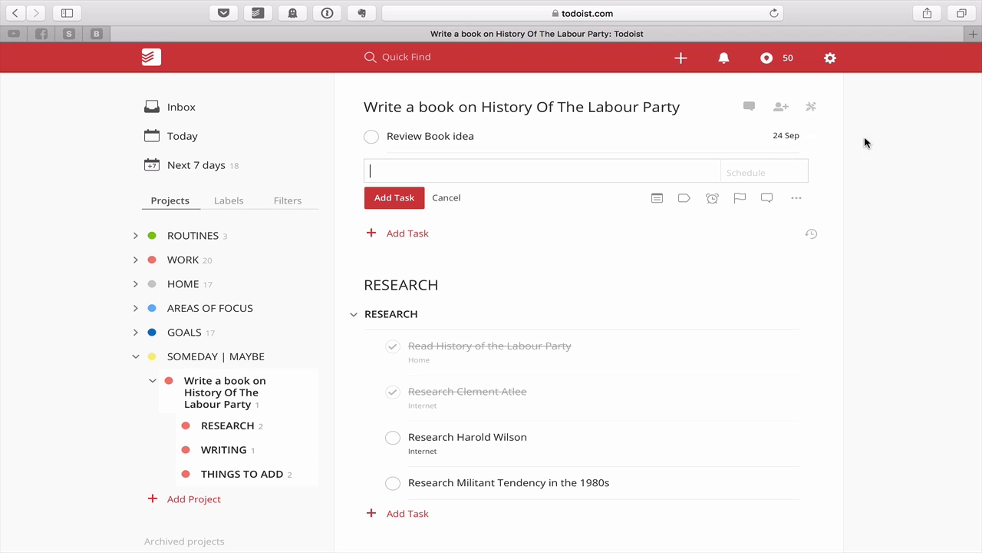
# Step: Give the "Review Book idea" task the red-flag priority and close the empty new-task entry
pyautogui.click(811, 138)
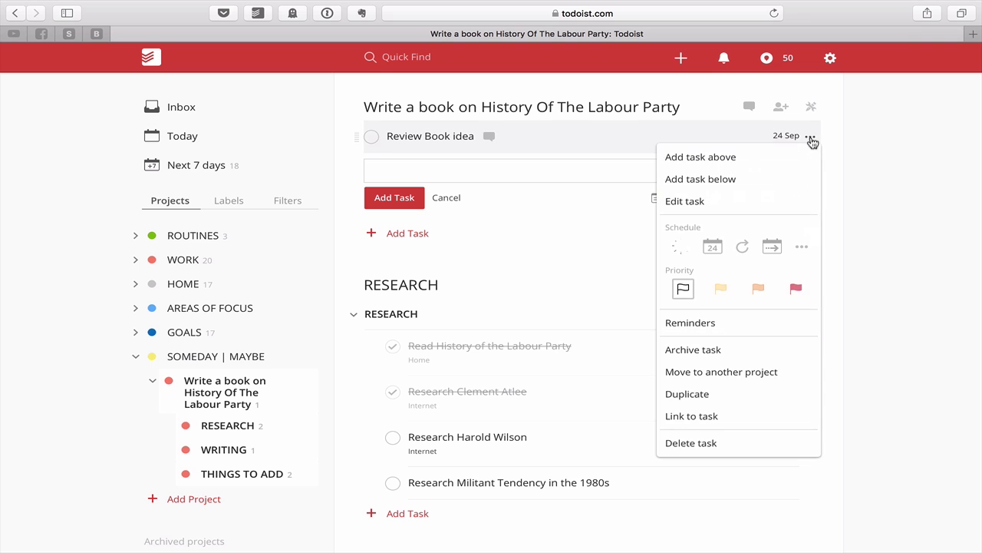
pyautogui.click(796, 288)
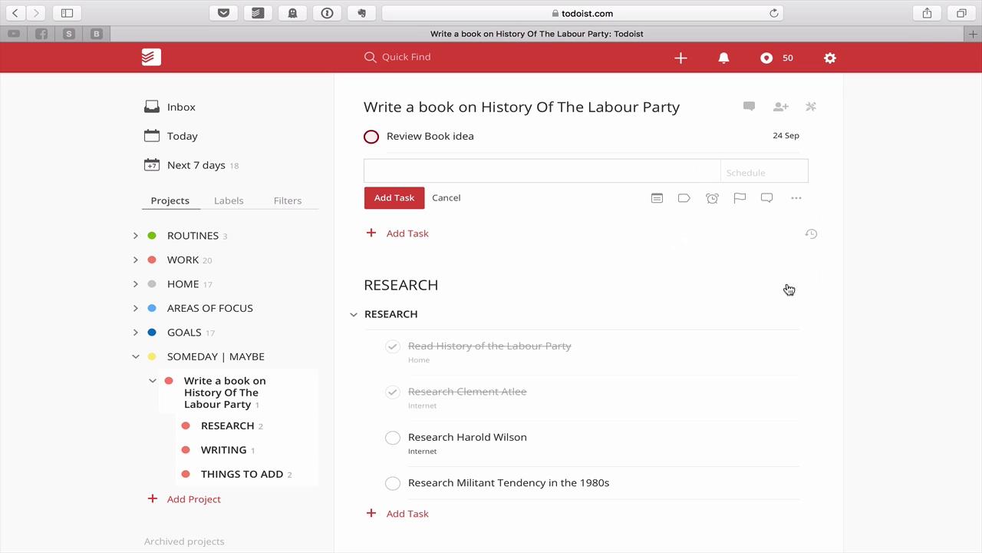
pyautogui.click(445, 200)
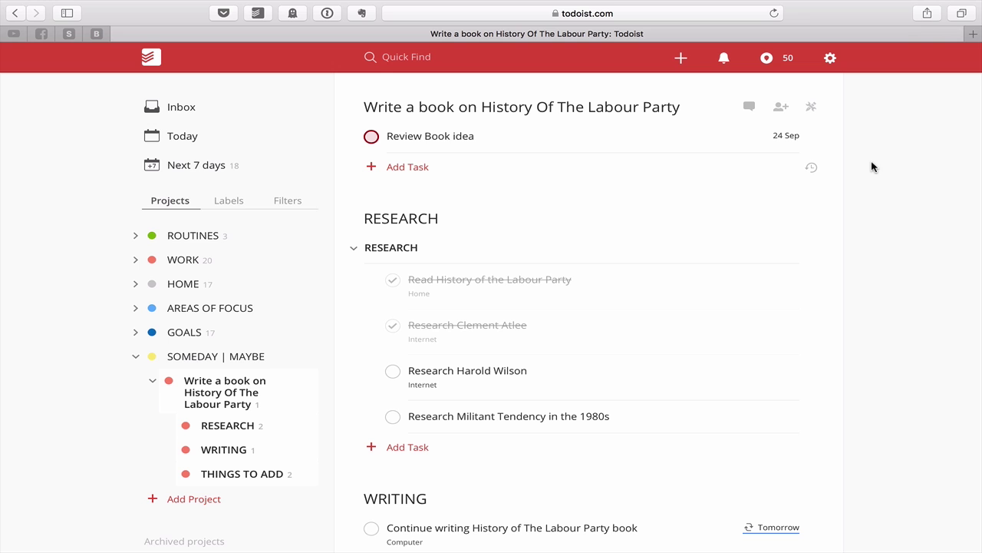
# Step: Reschedule the "Review Book idea" task to 1 December 2017 and save it
pyautogui.click(786, 135)
pyautogui.click(728, 138)
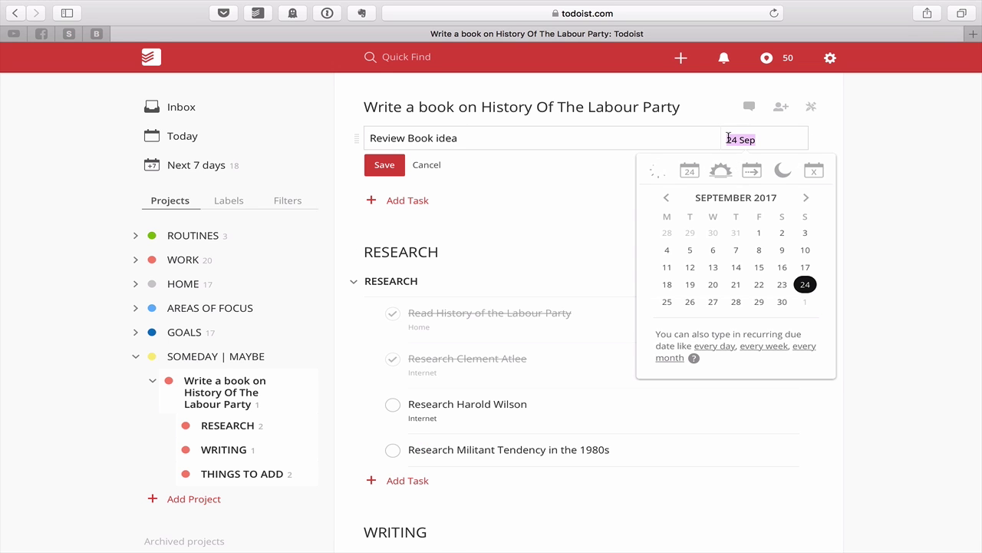
pyautogui.click(805, 197)
pyautogui.click(806, 197)
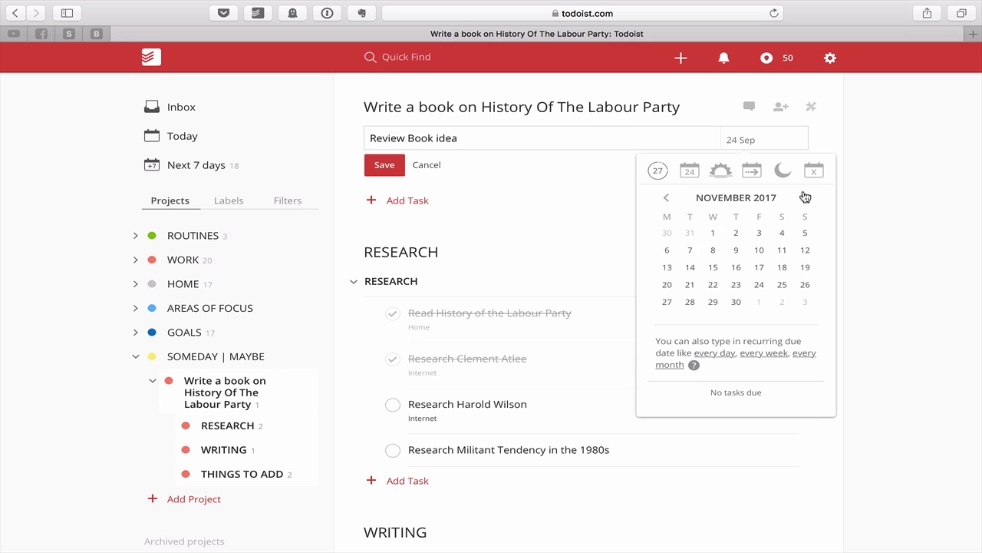
pyautogui.click(805, 198)
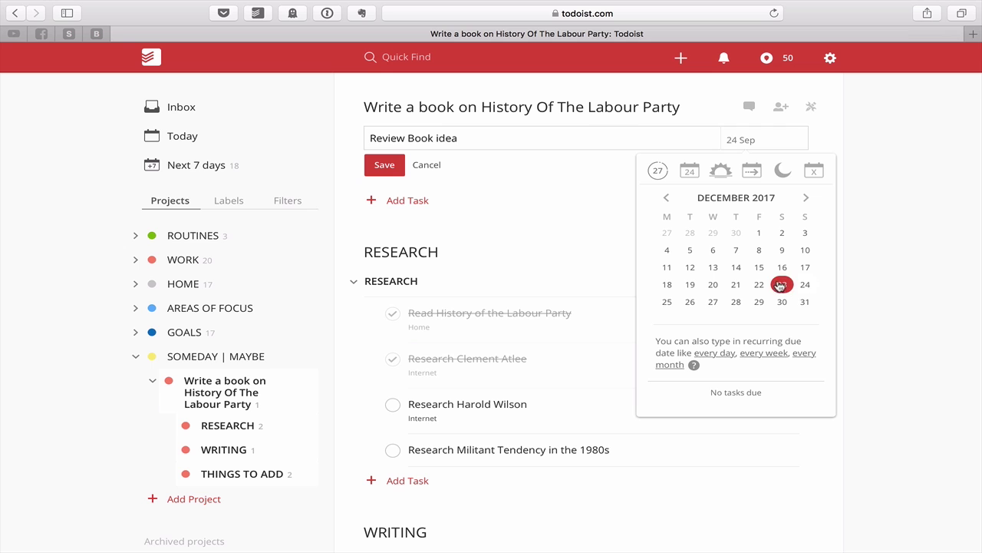
pyautogui.click(760, 233)
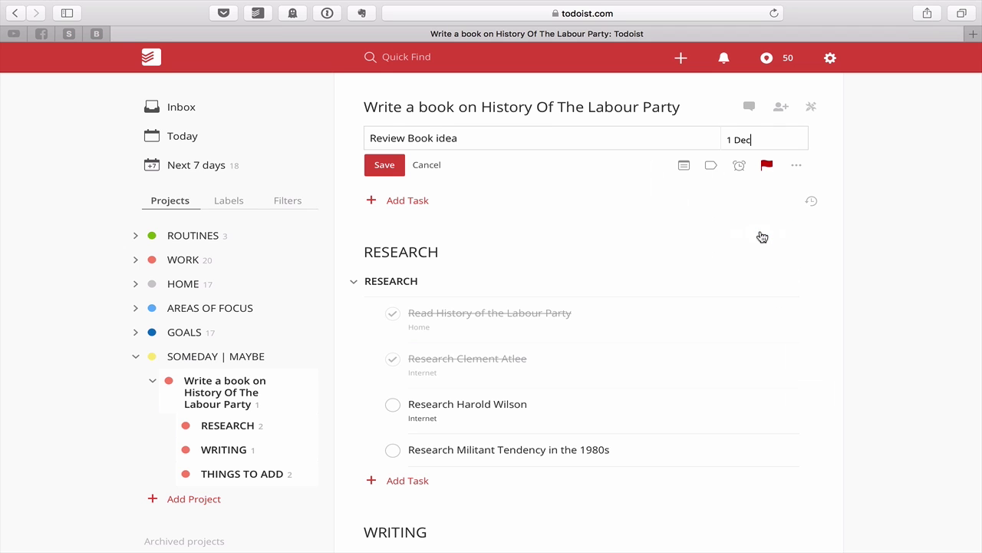
pyautogui.click(376, 168)
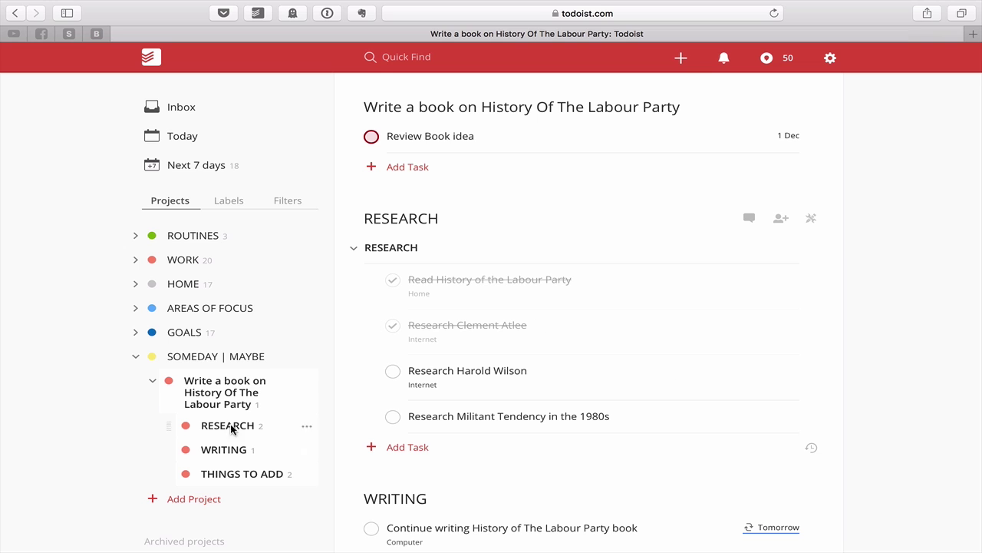
# Step: Complete the "Review Book idea" task and move the "Write a book on History Of The Labour Party" project from SOMEDAY | MAYBE into WORK
pyautogui.click(153, 383)
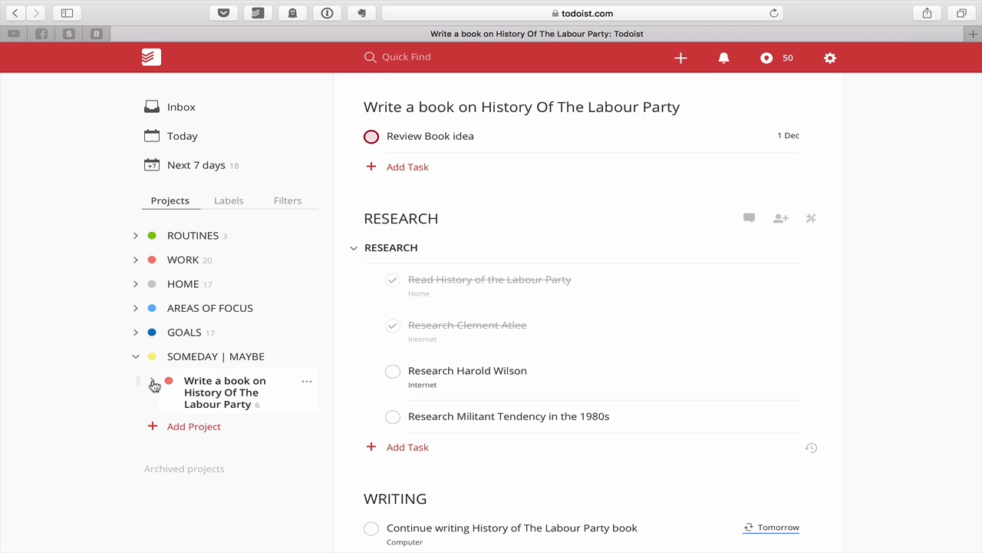
pyautogui.click(371, 137)
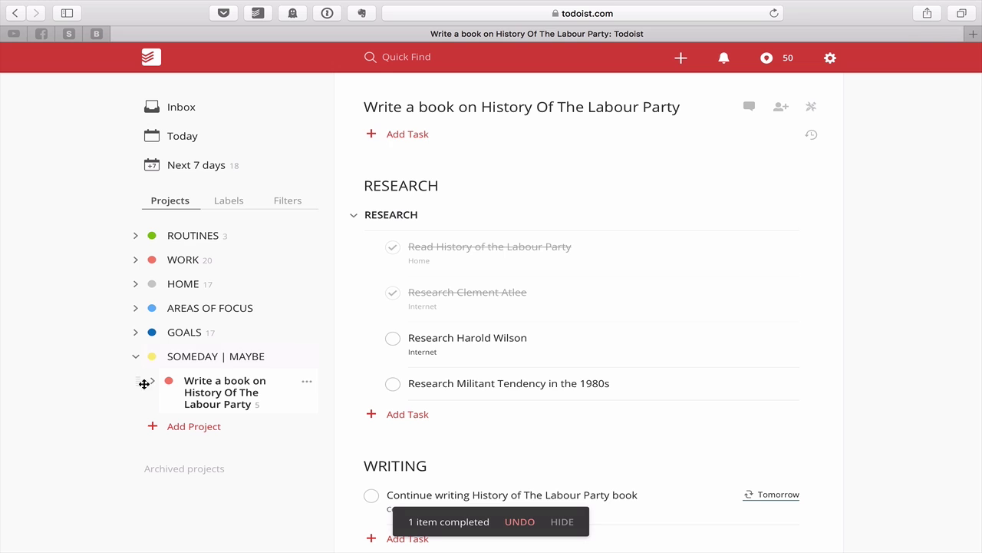
pyautogui.moveTo(143, 383); pyautogui.dragTo(142, 281)
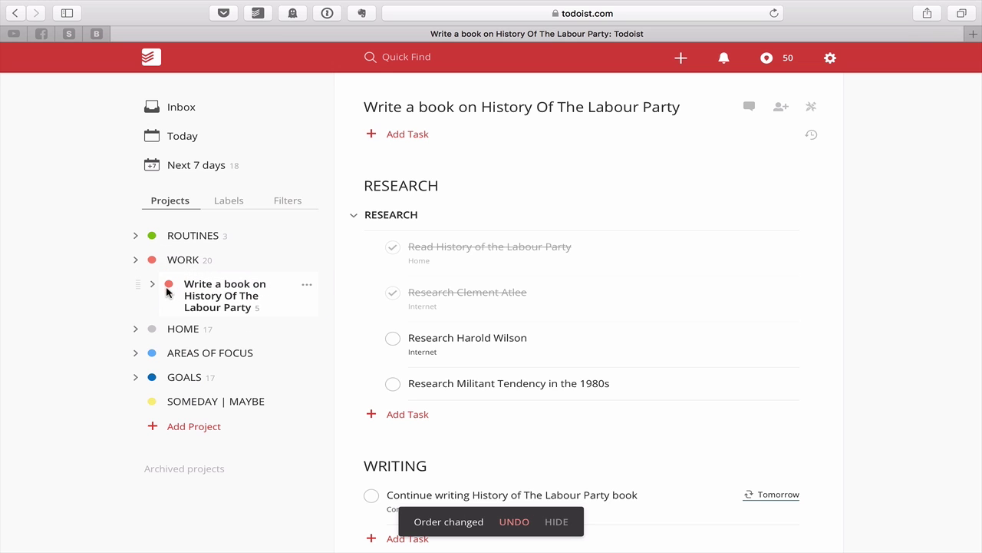
pyautogui.click(135, 261)
pyautogui.click(135, 261)
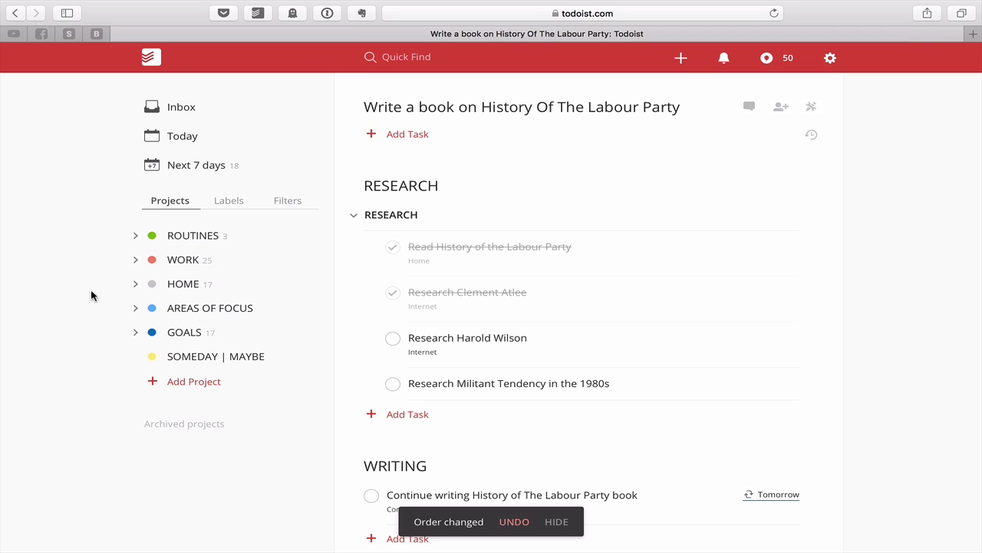